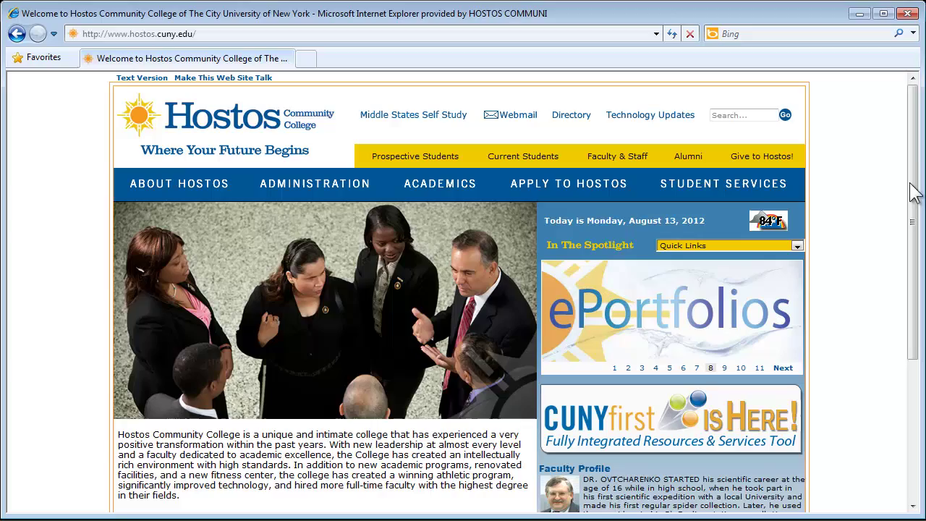
Scroll to the Hostos homepage footer and open the CUNYfirst Resource Portal page.
{"action": "left_click_drag", "start_coordinate": [914, 179], "coordinate": [914, 319]}
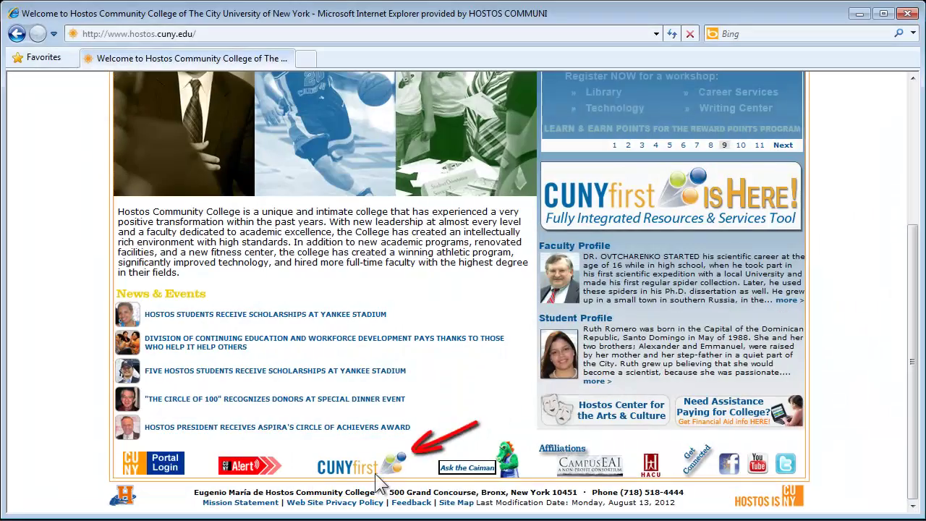
{"action": "left_click", "coordinate": [378, 465]}
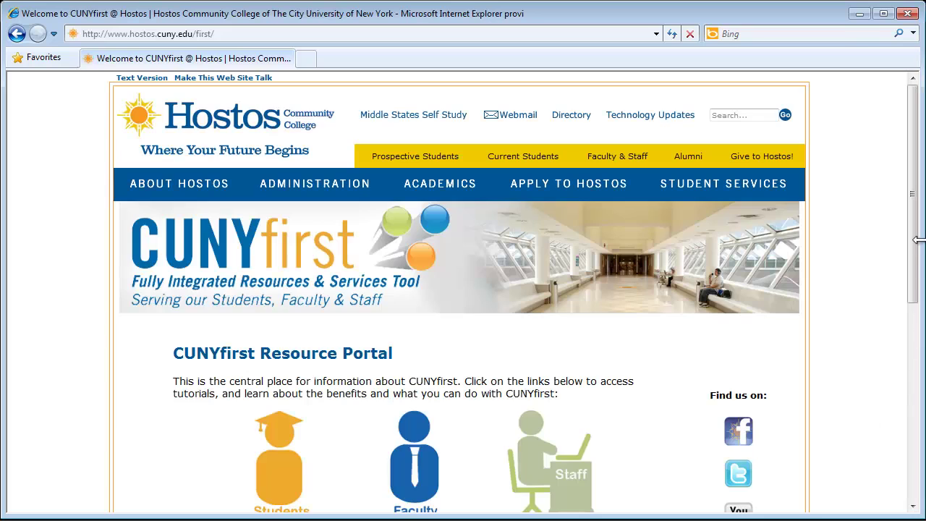
{"action": "left_click_drag", "start_coordinate": [912, 200], "coordinate": [910, 359]}
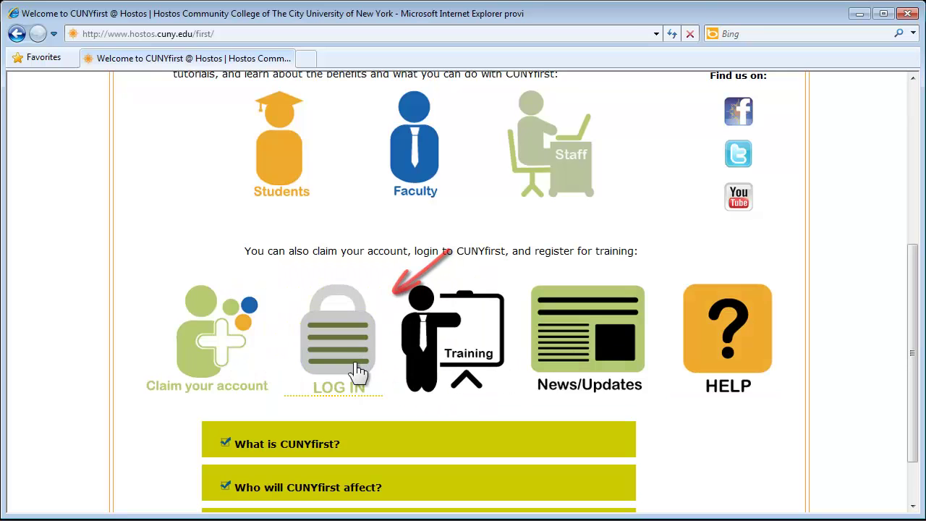
Go to the CUNYfirst login, start first-time user activation, and enter the user's first and last name.
{"action": "left_click", "coordinate": [355, 373]}
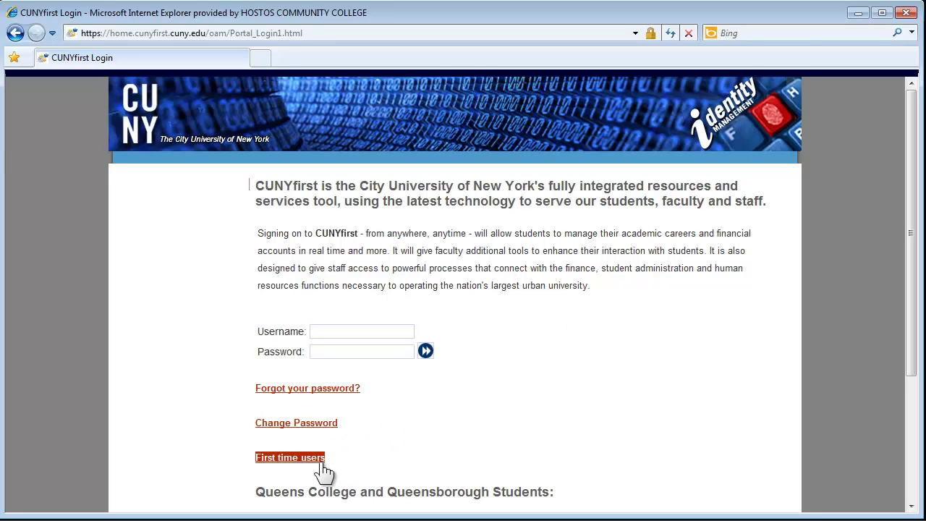
{"action": "left_click", "coordinate": [290, 457]}
{"action": "type", "text": "Joh"}
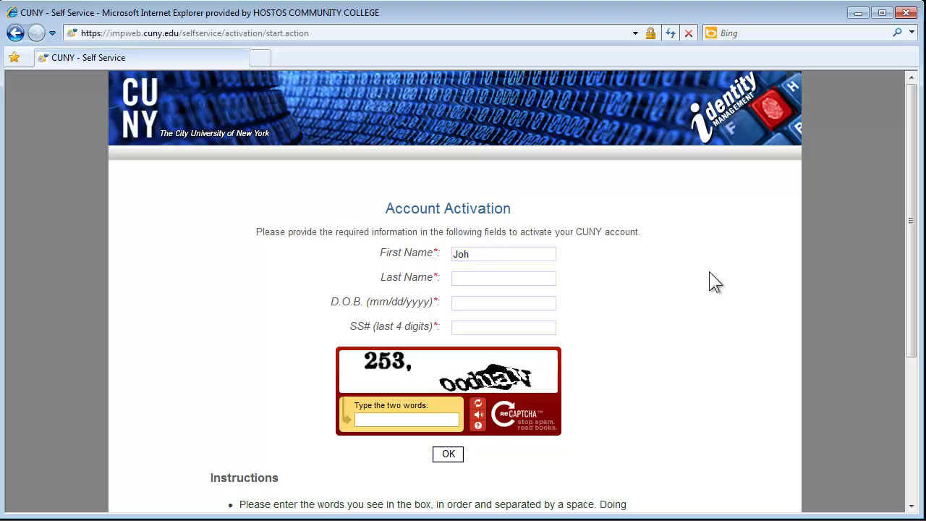
{"action": "type", "text": "nathan"}
{"action": "key", "text": "Tab"}
{"action": "type", "text": "Doe"}
Enter the user's date of birth, last four SSN digits and the captcha words.
{"action": "key", "text": "Tab"}
{"action": "type", "text": "01/01/1"}
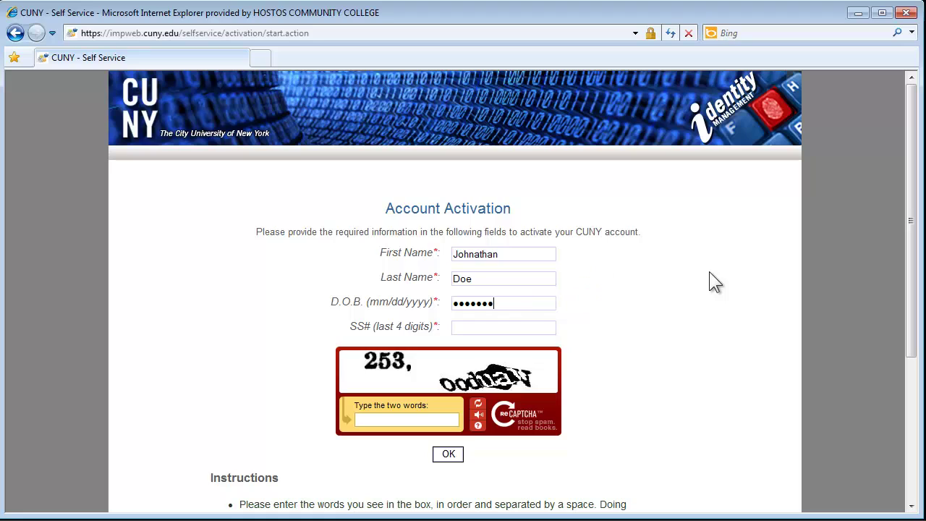
{"action": "type", "text": "990"}
{"action": "key", "text": "Tab"}
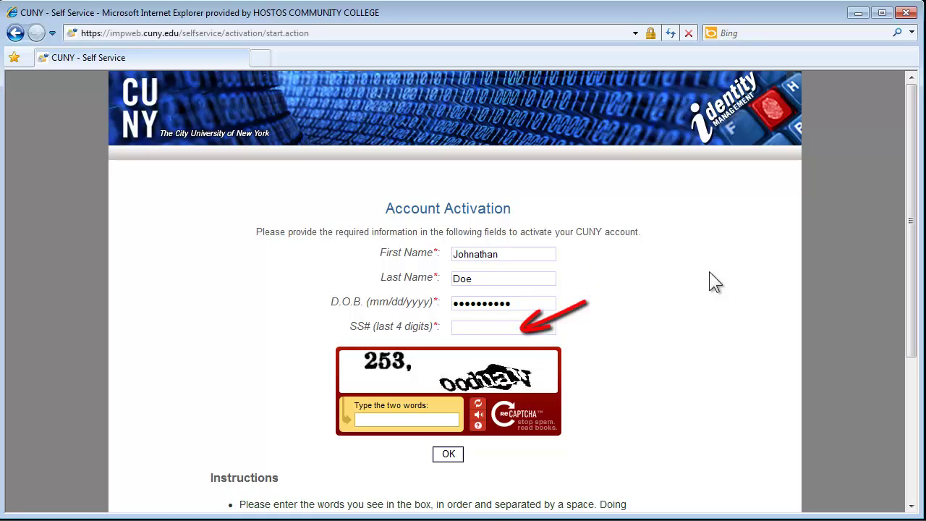
{"action": "type", "text": "1234"}
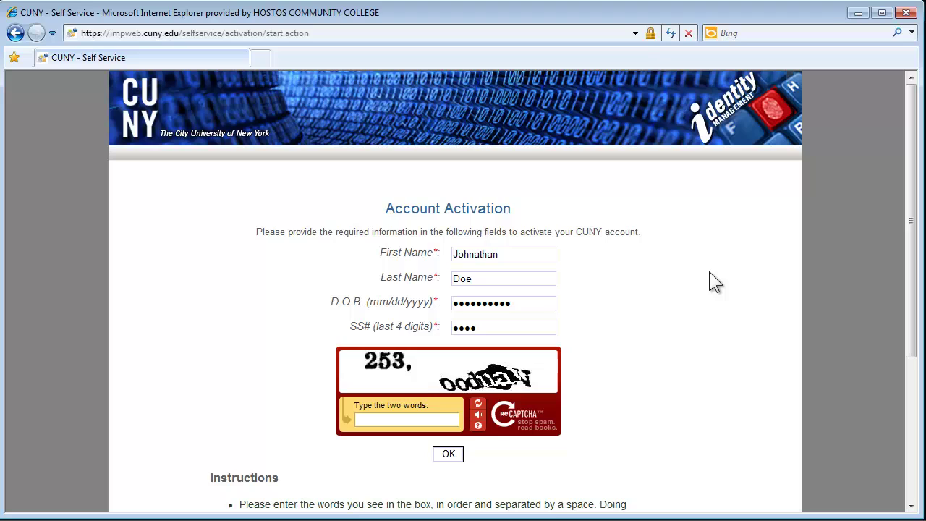
{"action": "left_click", "coordinate": [394, 419]}
{"action": "type", "text": "253"}
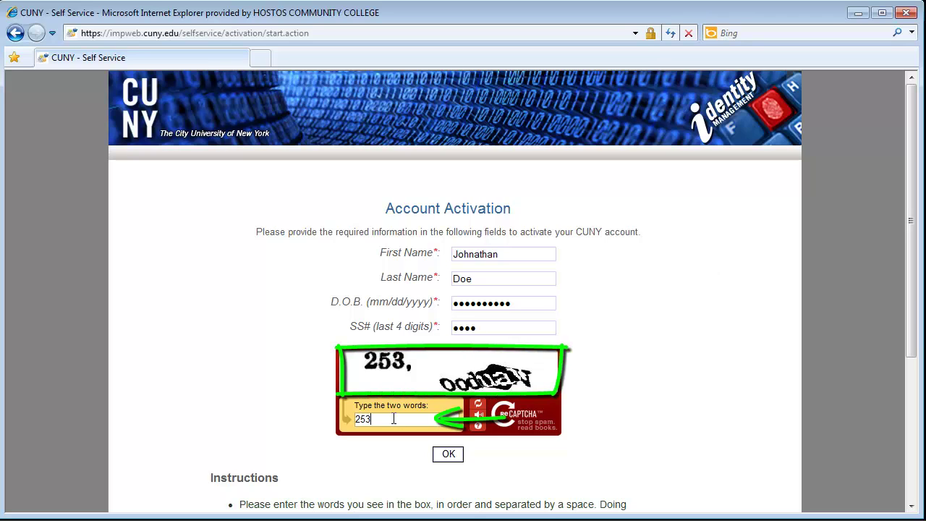
{"action": "type", "text": ", oo"}
{"action": "type", "text": "dba"}
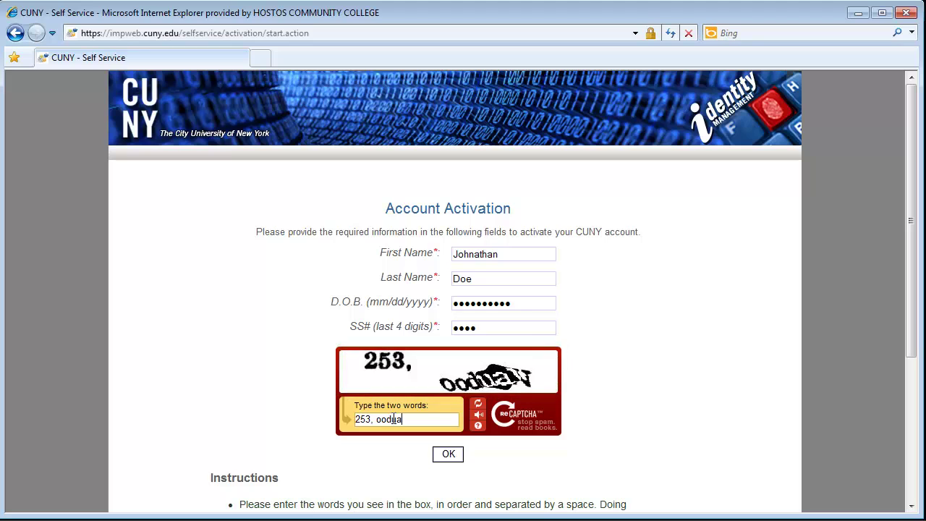
{"action": "type", "text": "y"}
Submit the activation details, then choose the favorite color question for Question 1, answer it, and submit the security answers.
{"action": "left_click", "coordinate": [449, 456]}
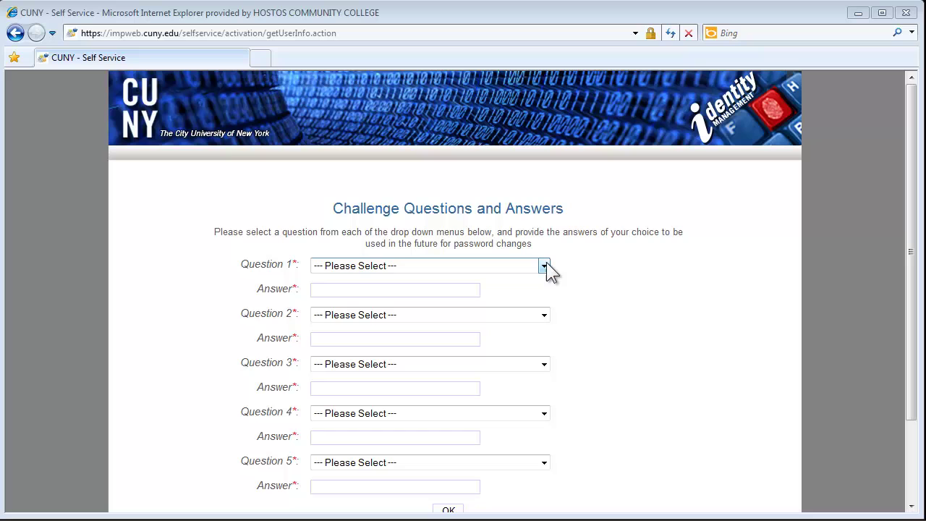
{"action": "left_click", "coordinate": [544, 265]}
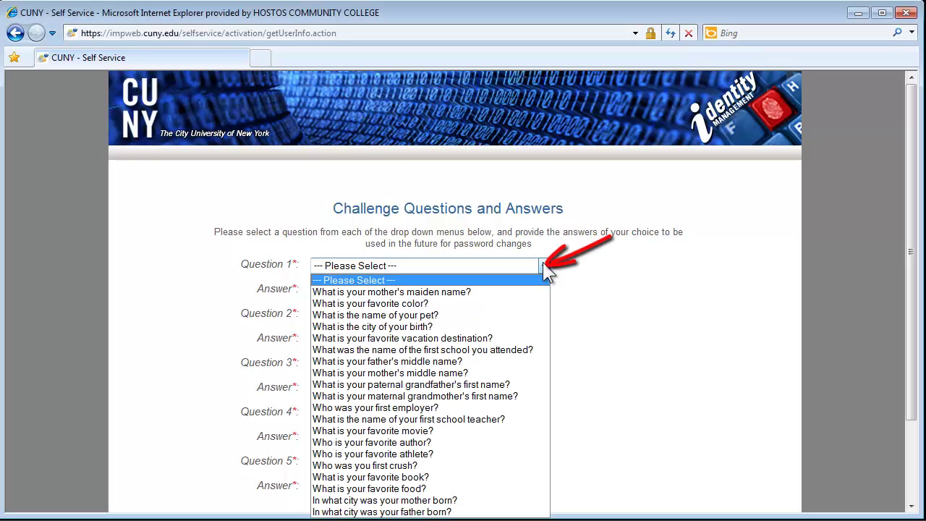
{"action": "left_click", "coordinate": [465, 304]}
{"action": "left_click", "coordinate": [402, 290]}
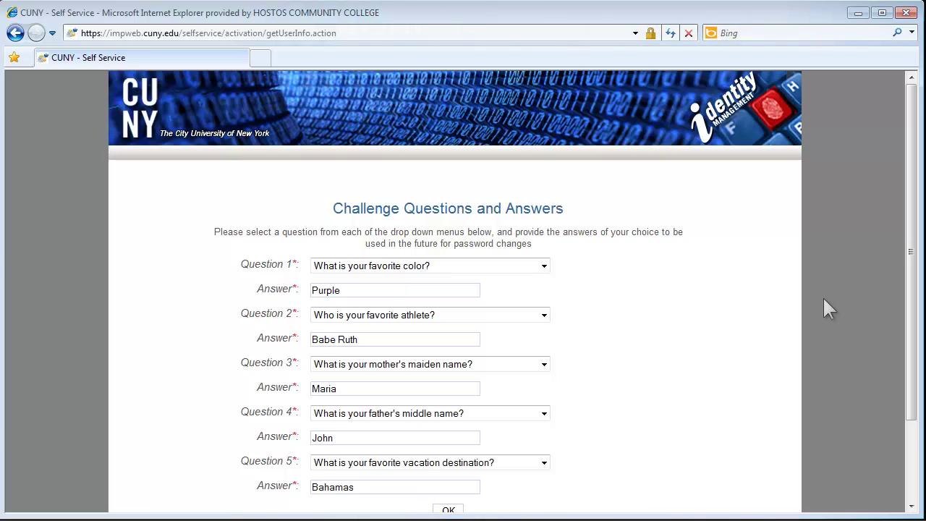
{"action": "left_click_drag", "start_coordinate": [915, 100], "coordinate": [916, 131]}
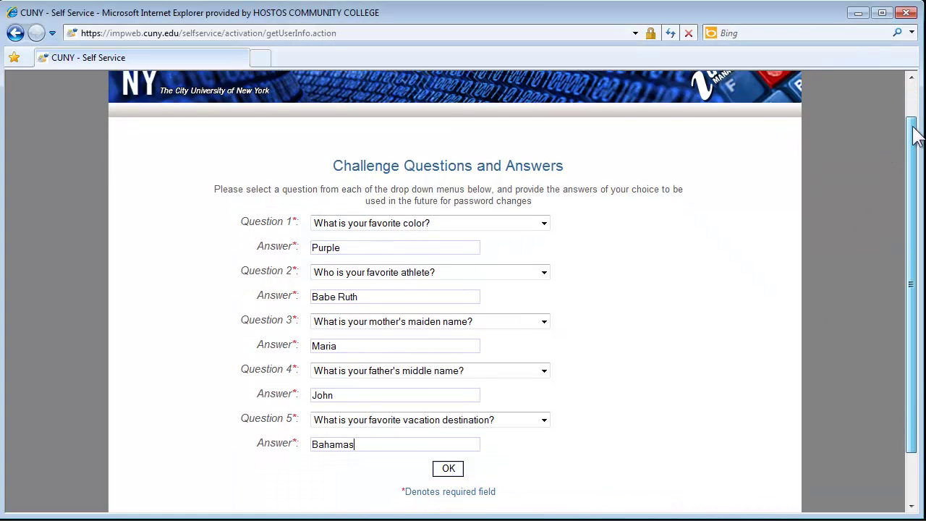
{"action": "left_click", "coordinate": [454, 469]}
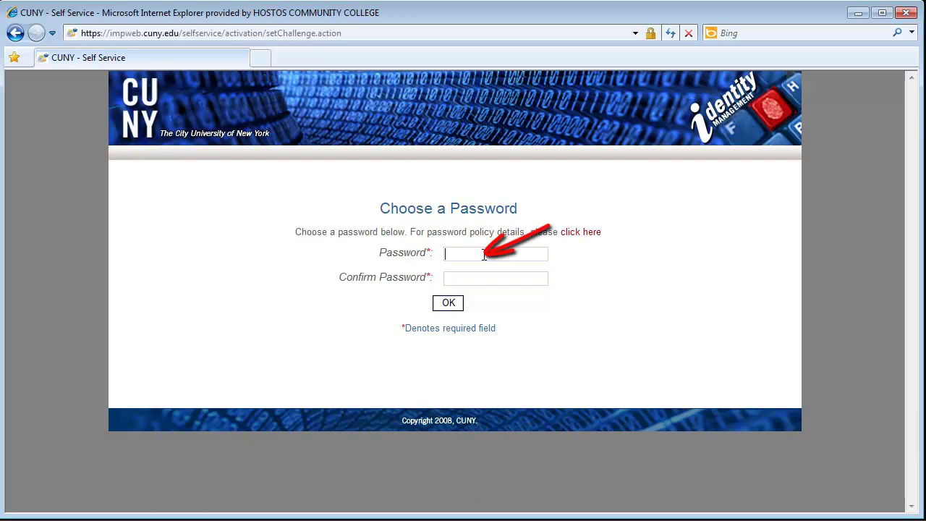
Enter and confirm the new account password and submit the profile update.
{"action": "type", "text": "•••••••"}
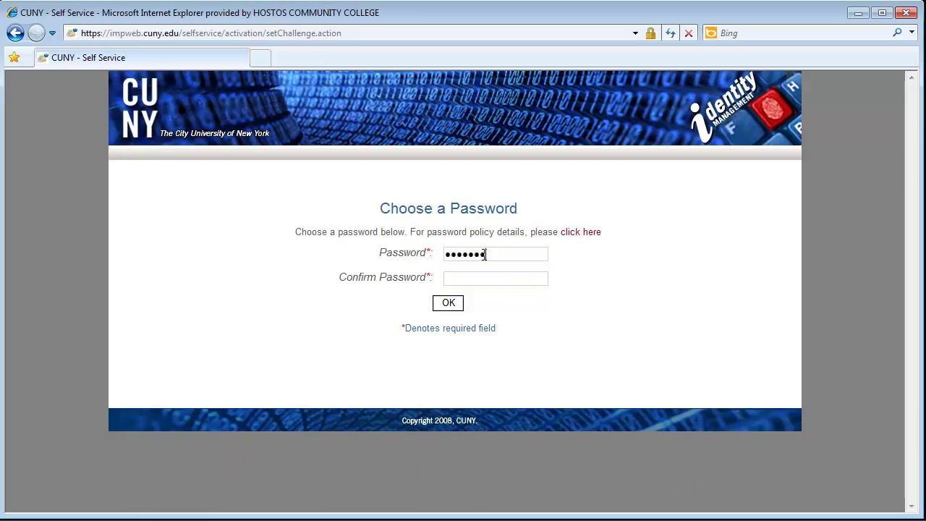
{"action": "type", "text": "••••"}
{"action": "key", "text": "Tab"}
{"action": "type", "text": "••••"}
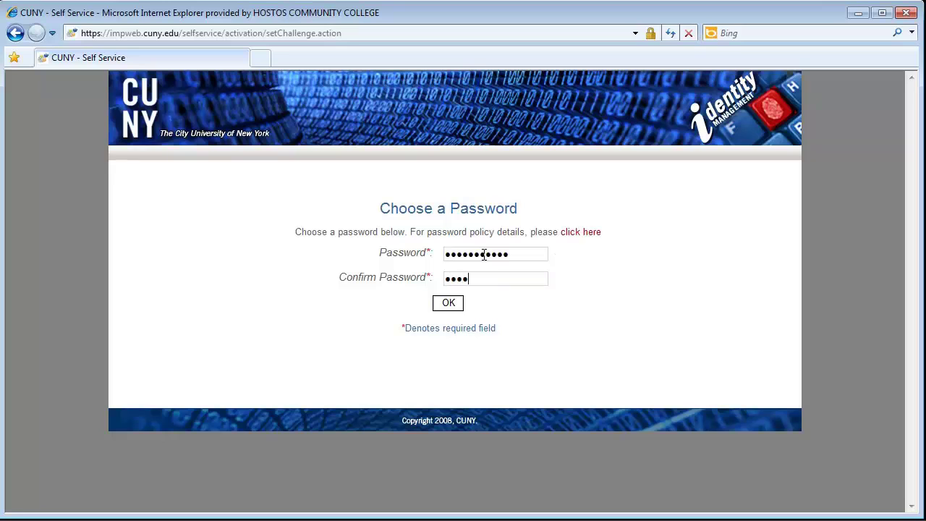
{"action": "type", "text": "•••••••"}
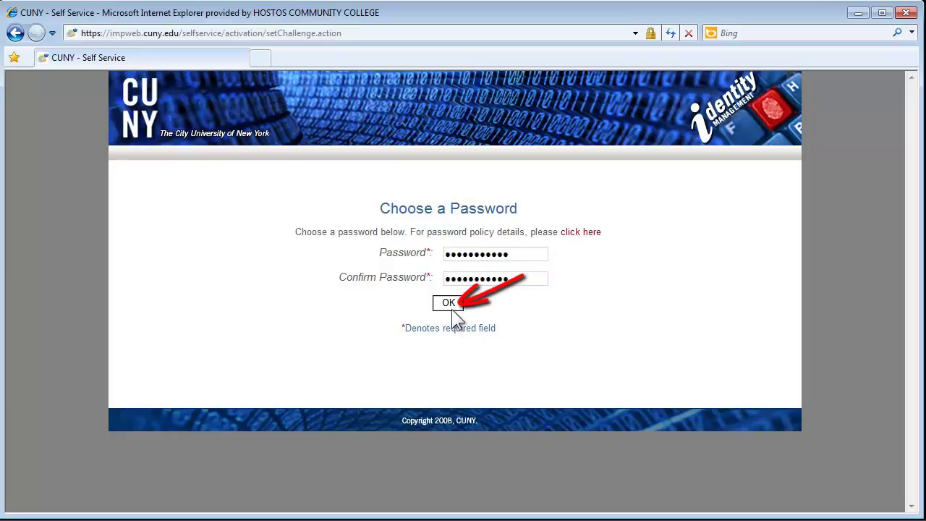
{"action": "left_click", "coordinate": [449, 305]}
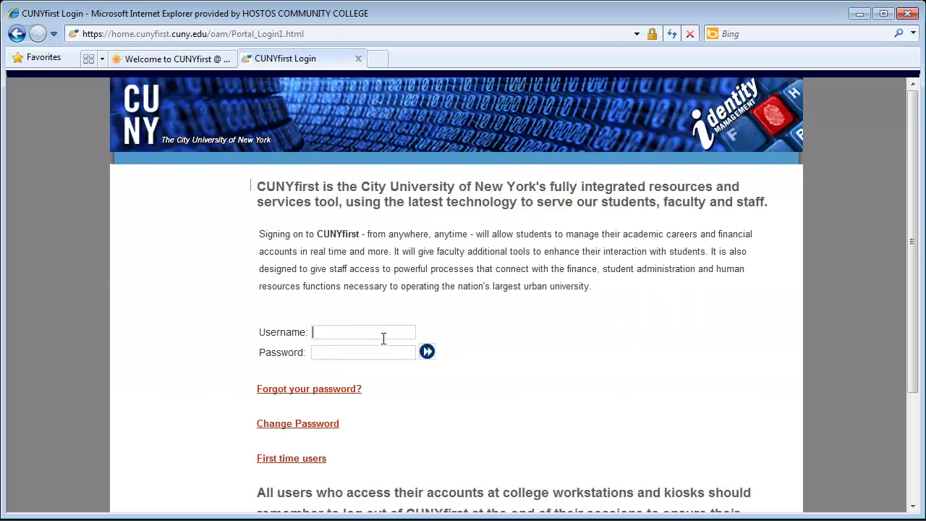
Sign in to CUNYfirst with the new account's username and password.
{"action": "type", "text": "Jo"}
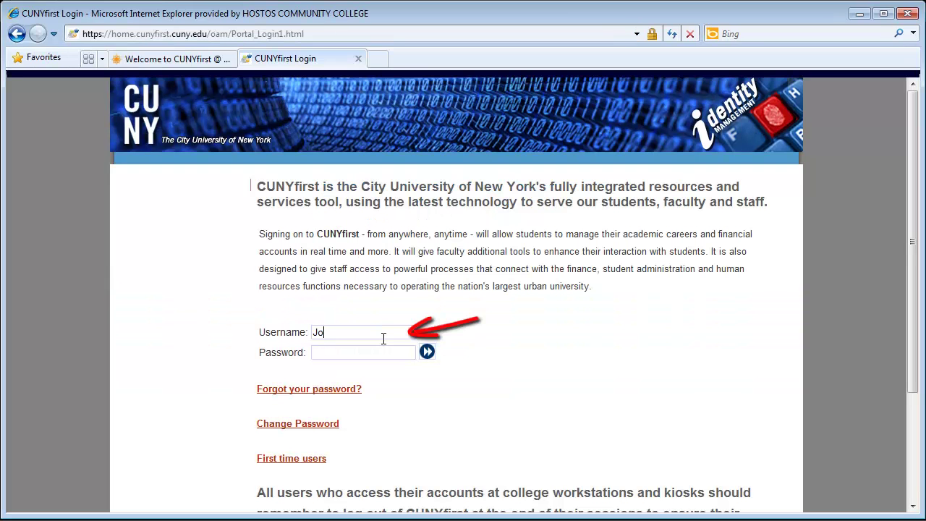
{"action": "type", "text": "hnathan.doe78"}
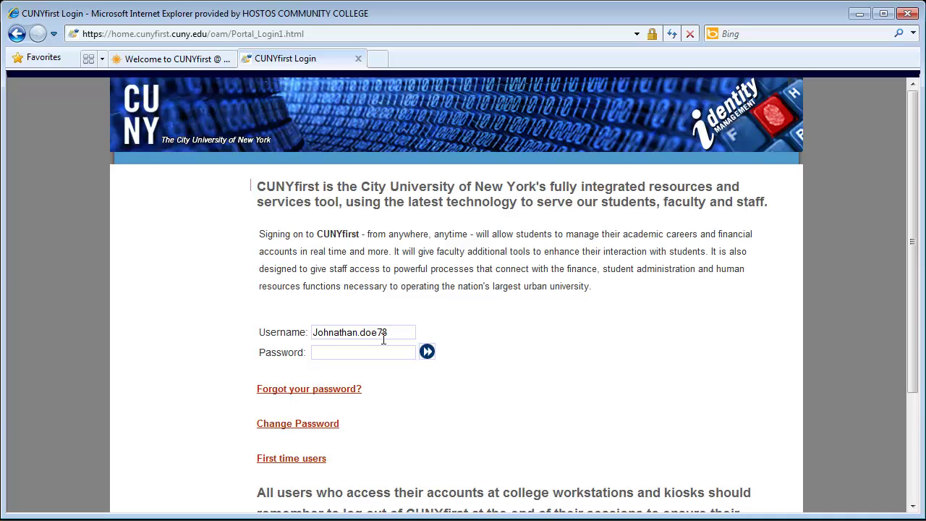
{"action": "key", "text": "Tab"}
{"action": "type", "text": "password"}
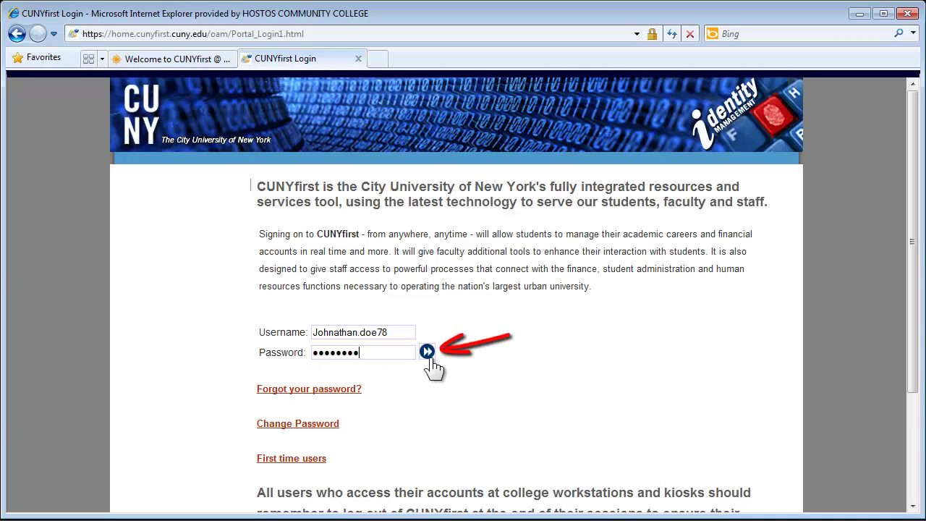
{"action": "left_click", "coordinate": [428, 353]}
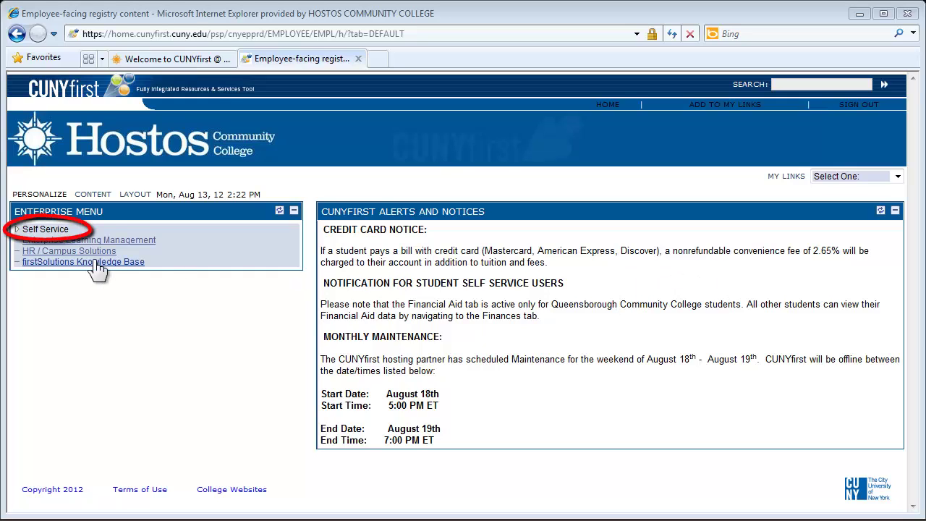
Open Self Service > Student Center and scroll through the Fall 2012 schedule, holds and finances panels.
{"action": "left_click", "coordinate": [63, 230]}
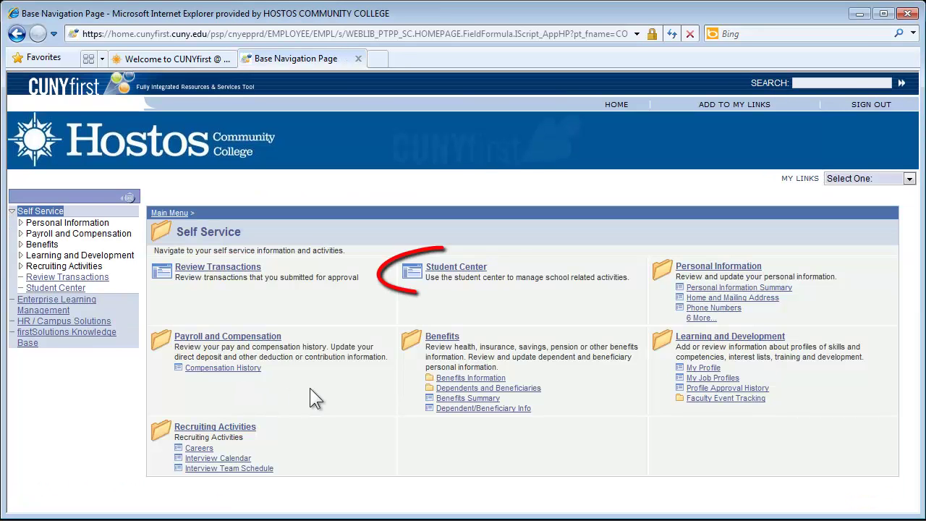
{"action": "left_click", "coordinate": [478, 270]}
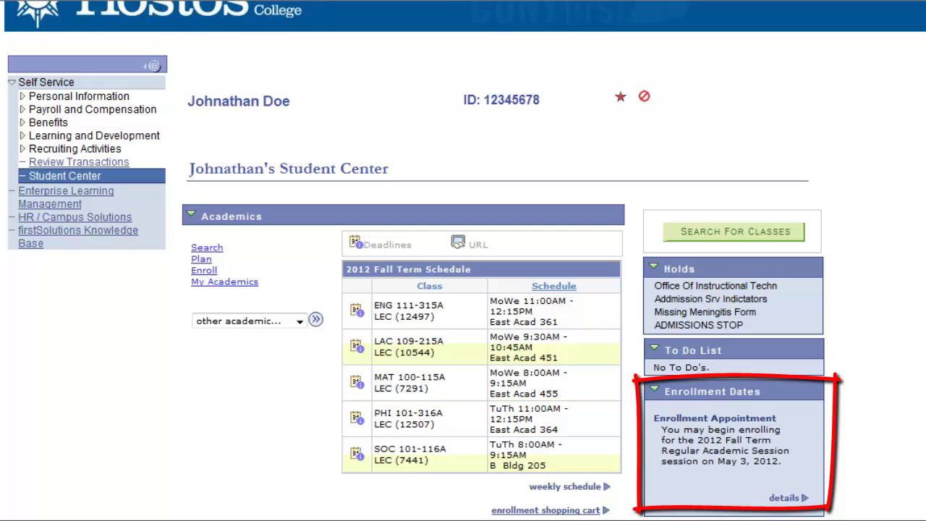
{"action": "scroll", "coordinate": [463, 261], "scroll_direction": "down", "scroll_amount": 5}
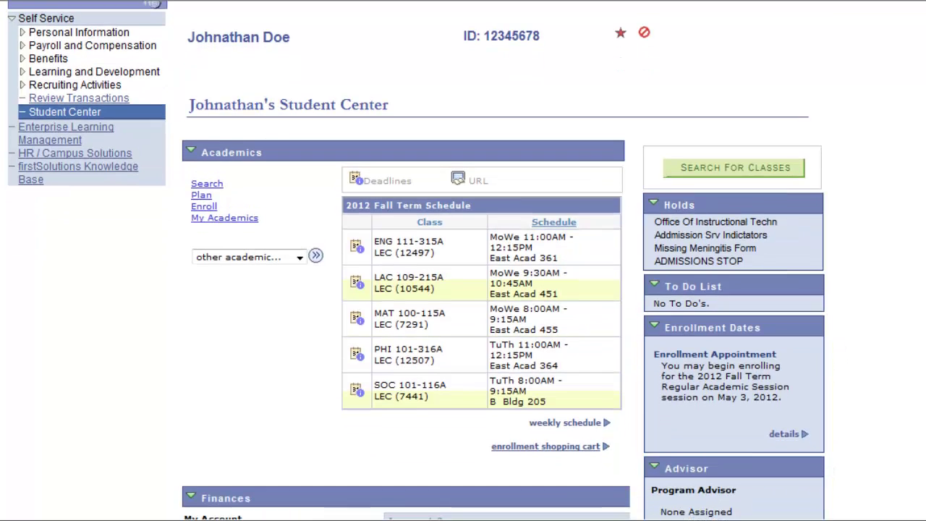
{"action": "scroll", "coordinate": [463, 260], "scroll_direction": "down", "scroll_amount": 4}
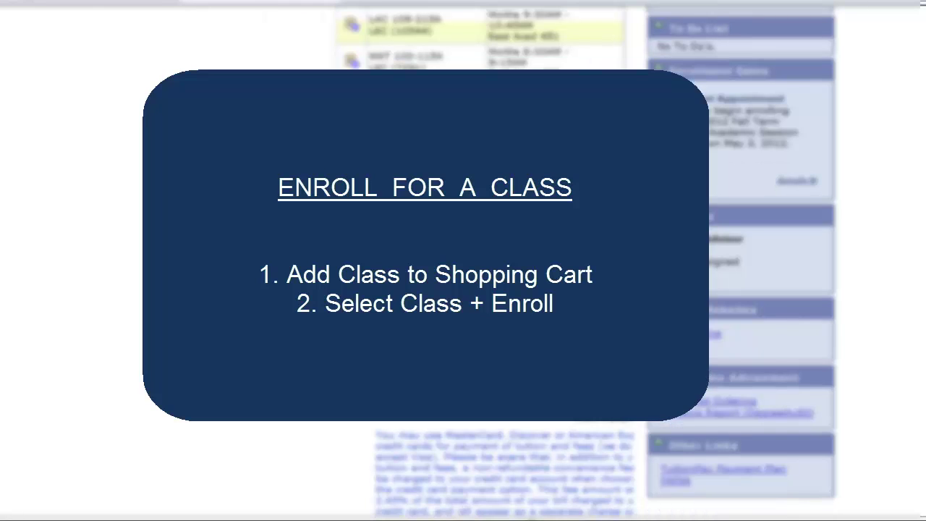
Scroll back up the Student Center toward the Search for Classes link.
{"action": "scroll", "coordinate": [463, 260], "scroll_direction": "up", "scroll_amount": 3}
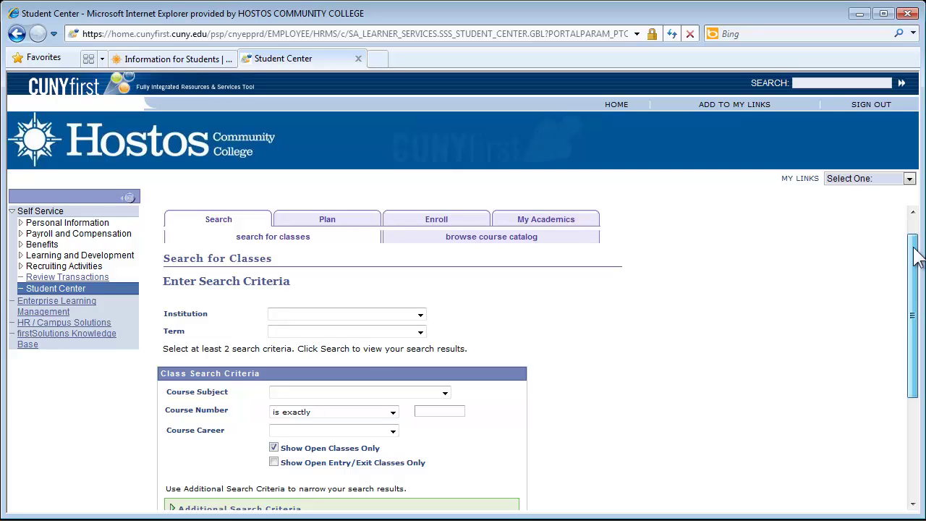
Search Hostos Community College's 2012 Fall Term classes with Sociology as the course subject.
{"action": "left_click_drag", "start_coordinate": [918, 257], "coordinate": [916, 287]}
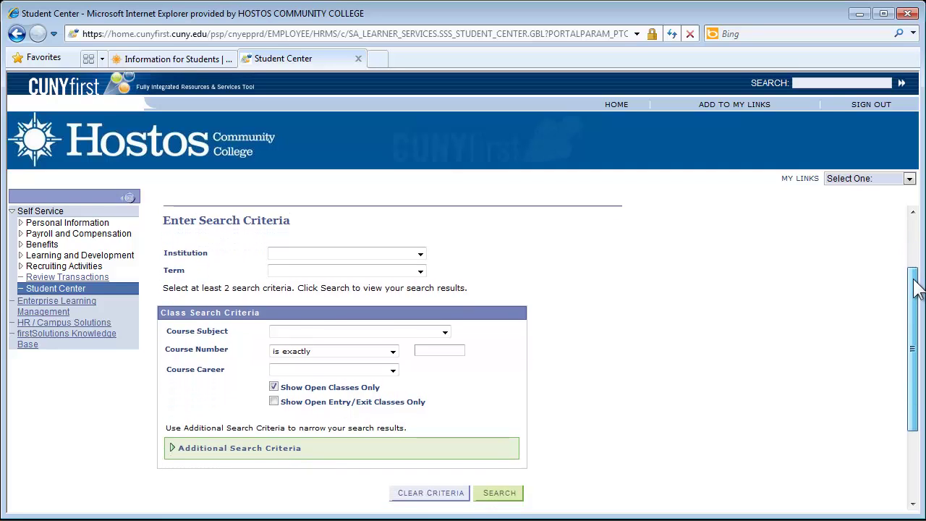
{"action": "left_click", "coordinate": [419, 254]}
{"action": "left_click", "coordinate": [329, 336]}
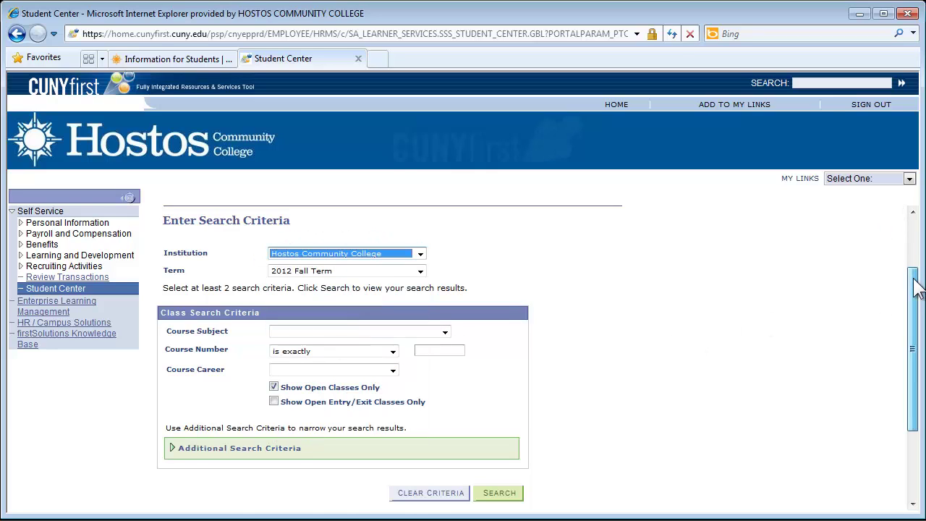
{"action": "left_click_drag", "start_coordinate": [918, 288], "coordinate": [917, 303]}
{"action": "left_click", "coordinate": [420, 243]}
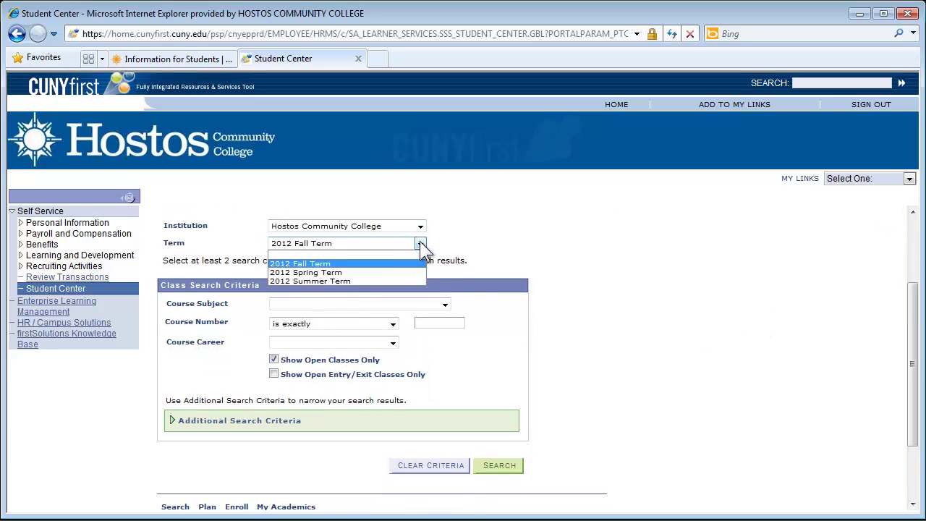
{"action": "left_click", "coordinate": [371, 264]}
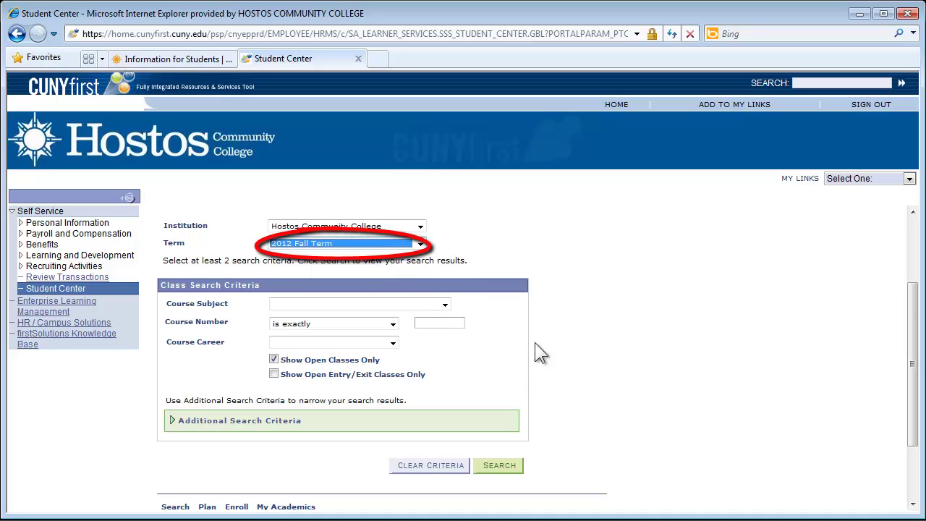
{"action": "left_click_drag", "start_coordinate": [914, 304], "coordinate": [913, 336]}
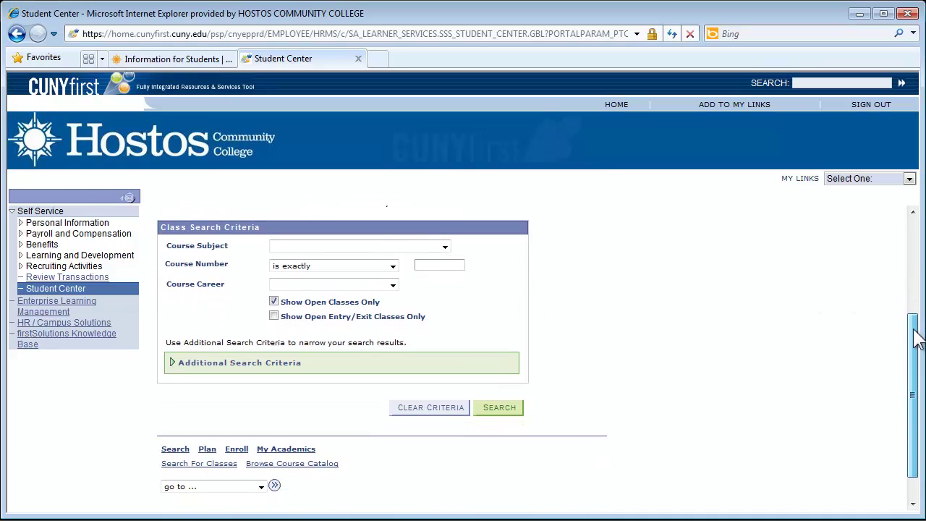
{"action": "left_click", "coordinate": [445, 247]}
{"action": "left_click_drag", "start_coordinate": [445, 278], "coordinate": [449, 420]}
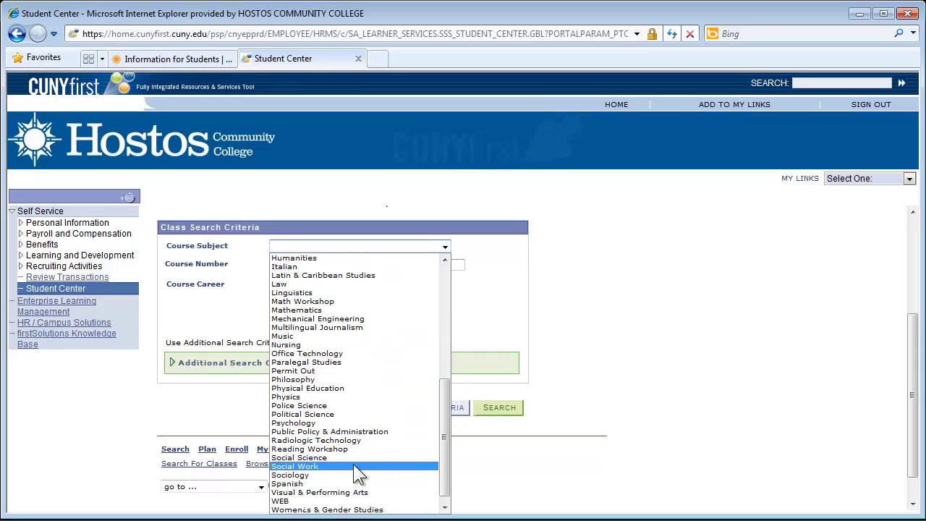
{"action": "left_click", "coordinate": [345, 476]}
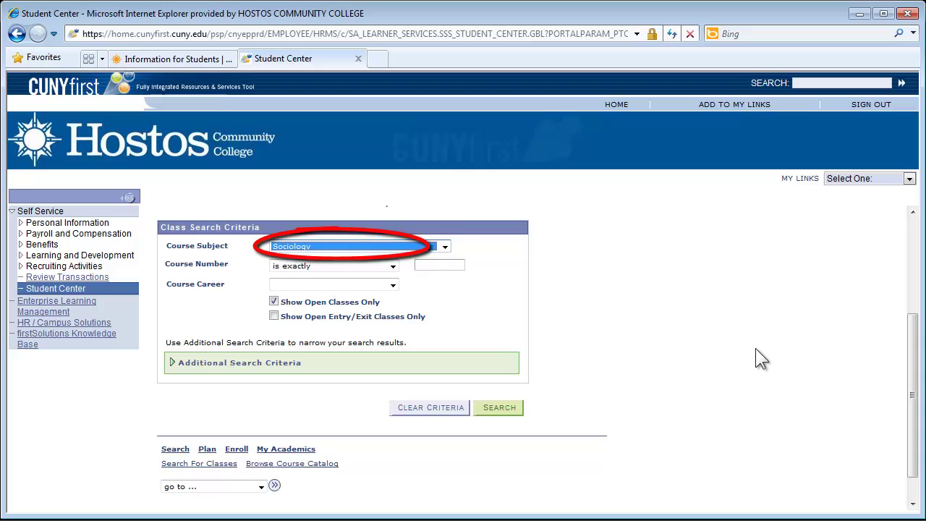
{"action": "scroll", "coordinate": [875, 350], "scroll_direction": "down", "scroll_amount": 1}
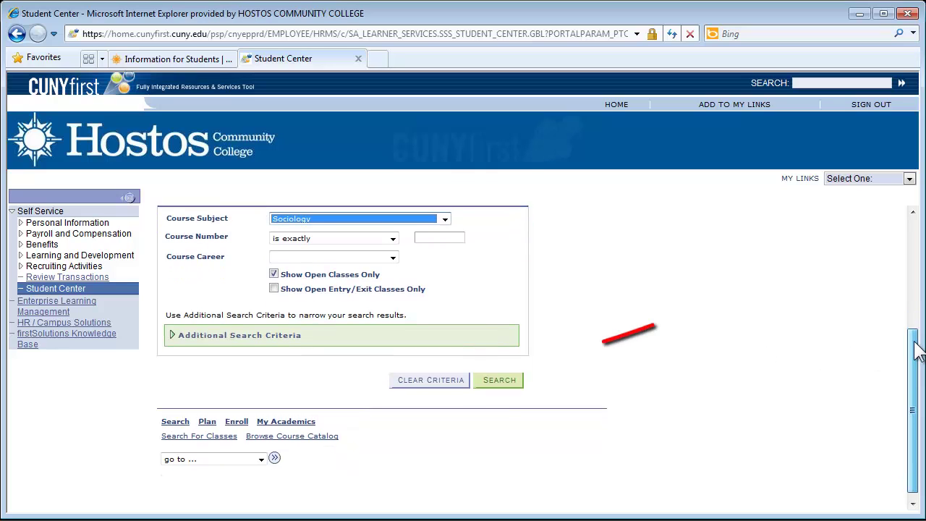
{"action": "left_click", "coordinate": [518, 371]}
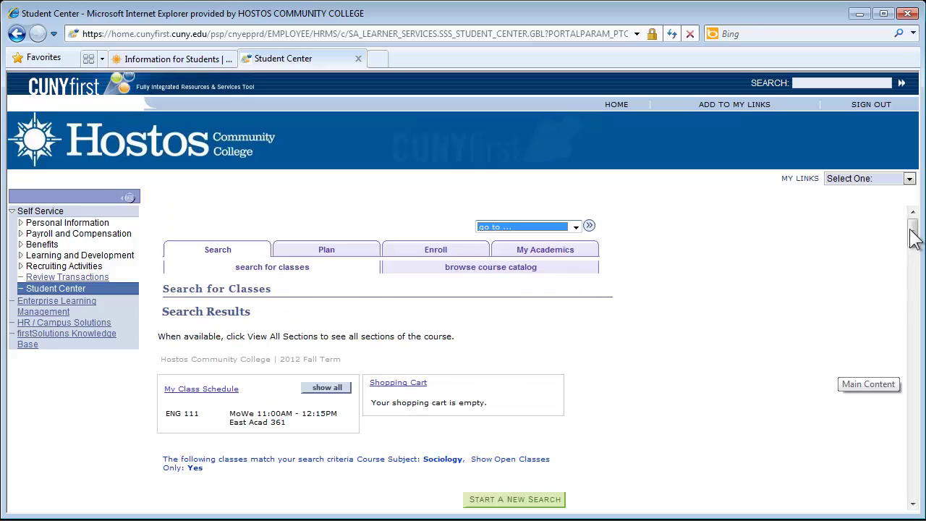
{"action": "left_click_drag", "start_coordinate": [911, 231], "coordinate": [902, 274]}
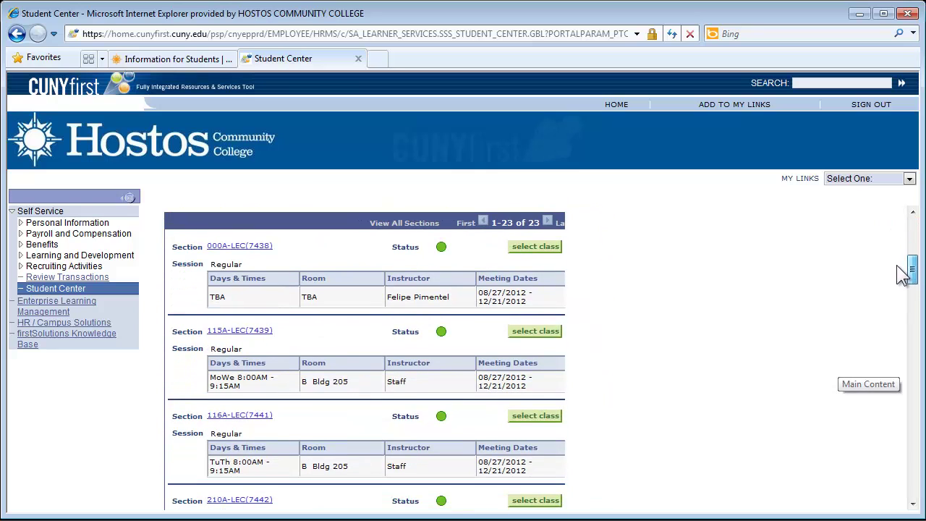
{"action": "scroll", "coordinate": [902, 274], "scroll_direction": "down", "scroll_amount": 1}
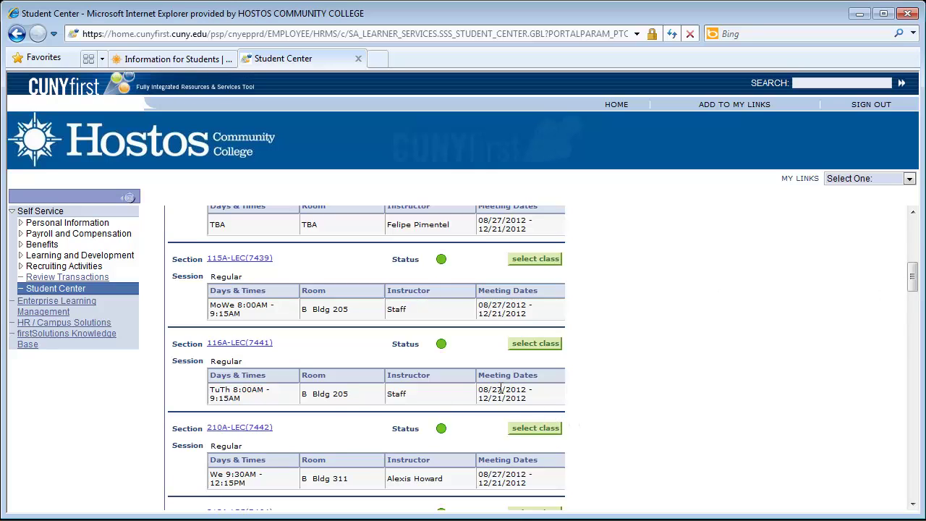
Select SOC 101 section 116A-LEC (7441) and confirm its enrollment preferences to add it to the cart.
{"action": "left_click", "coordinate": [551, 350]}
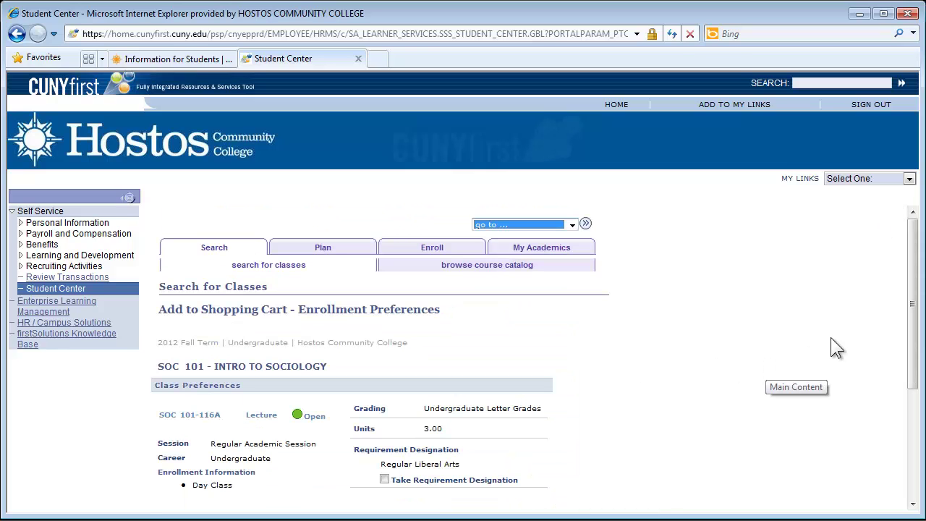
{"action": "left_click_drag", "start_coordinate": [915, 233], "coordinate": [915, 315]}
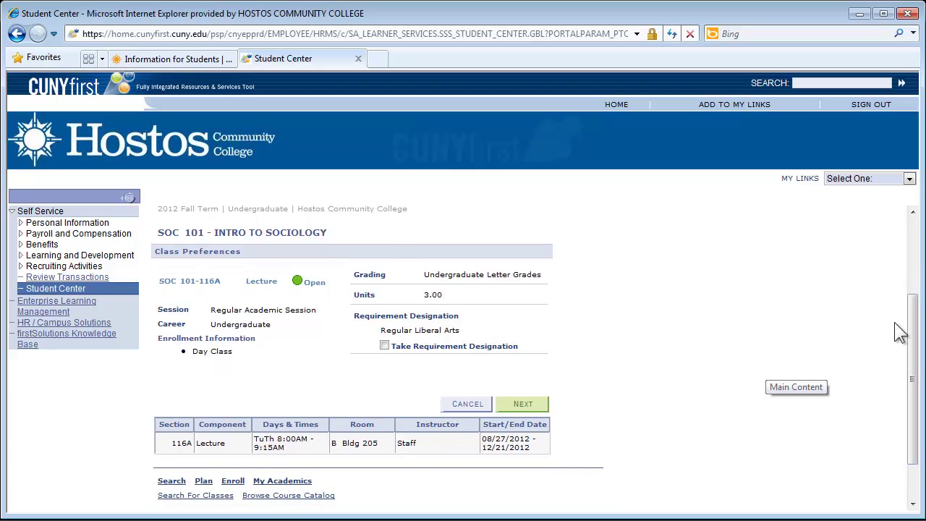
{"action": "left_click", "coordinate": [527, 405]}
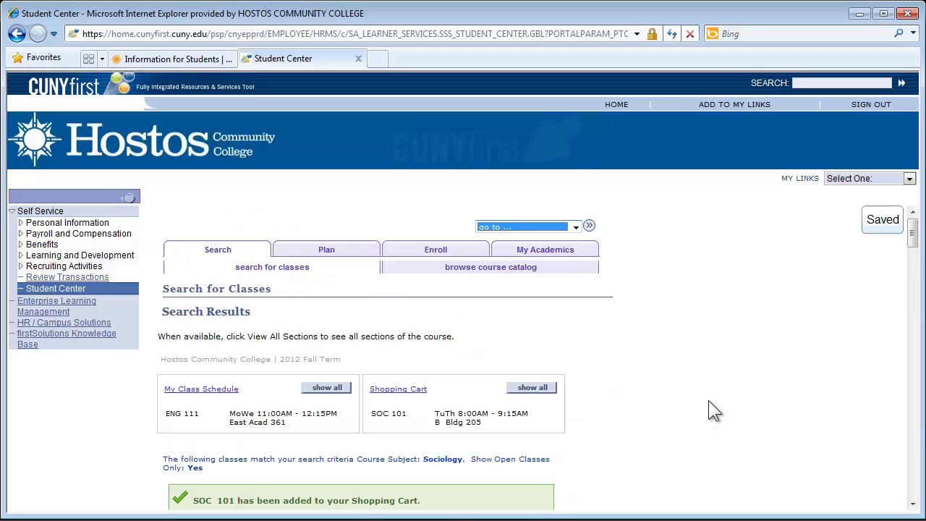
{"action": "scroll", "coordinate": [708, 400], "scroll_direction": "down", "scroll_amount": 3}
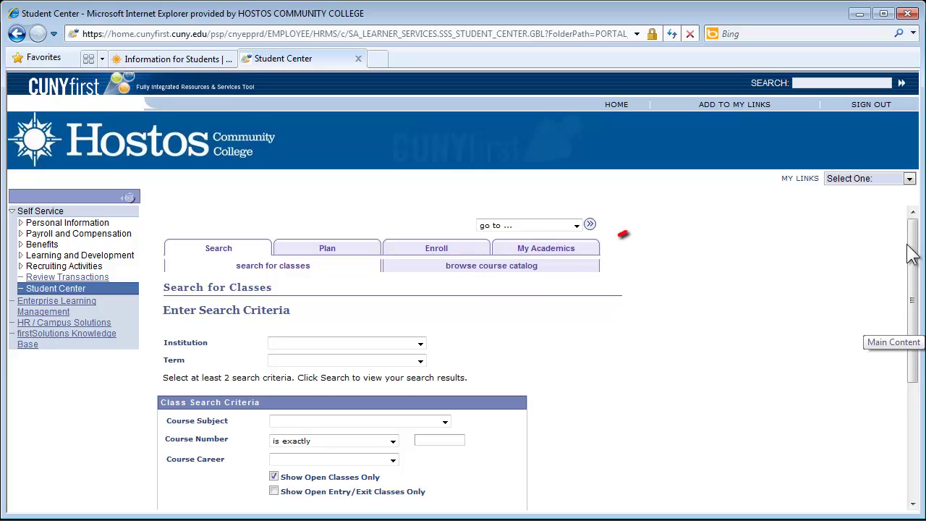
Browse the course catalog for Hostos Community College, filter by letter S, and expand SOC - Sociology.
{"action": "left_click", "coordinate": [521, 266]}
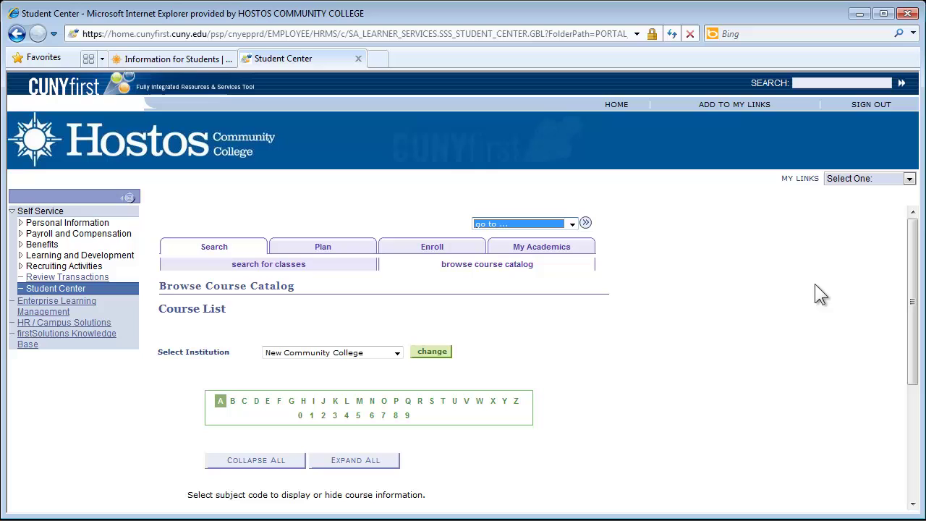
{"action": "left_click_drag", "start_coordinate": [912, 229], "coordinate": [906, 298]}
{"action": "left_click", "coordinate": [396, 235]}
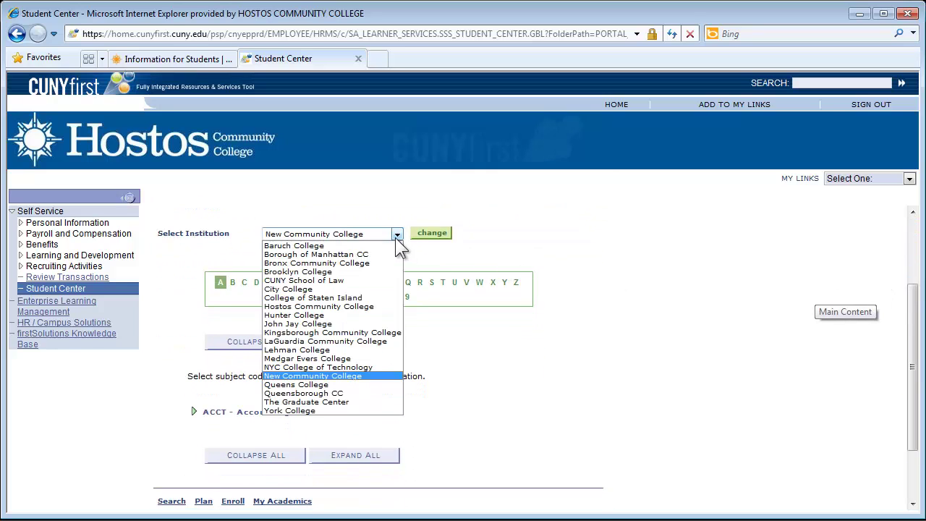
{"action": "left_click", "coordinate": [344, 306]}
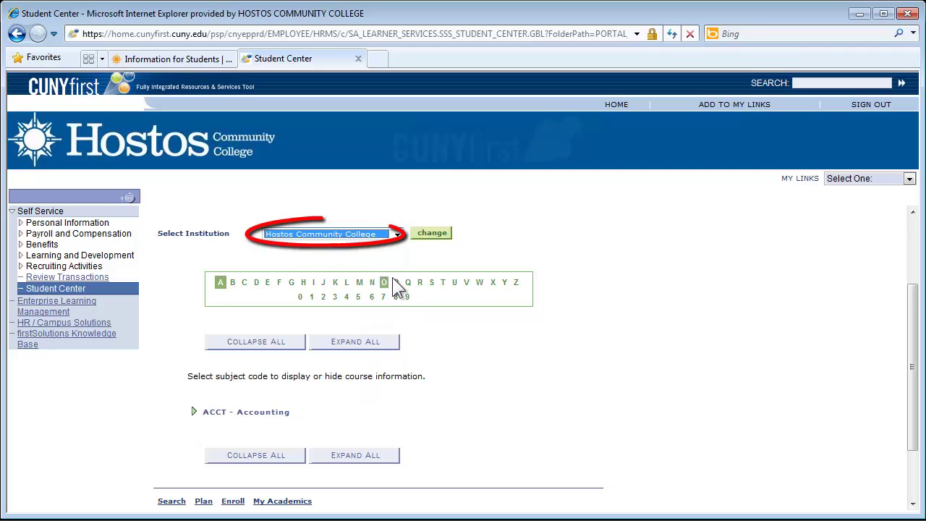
{"action": "left_click", "coordinate": [434, 234]}
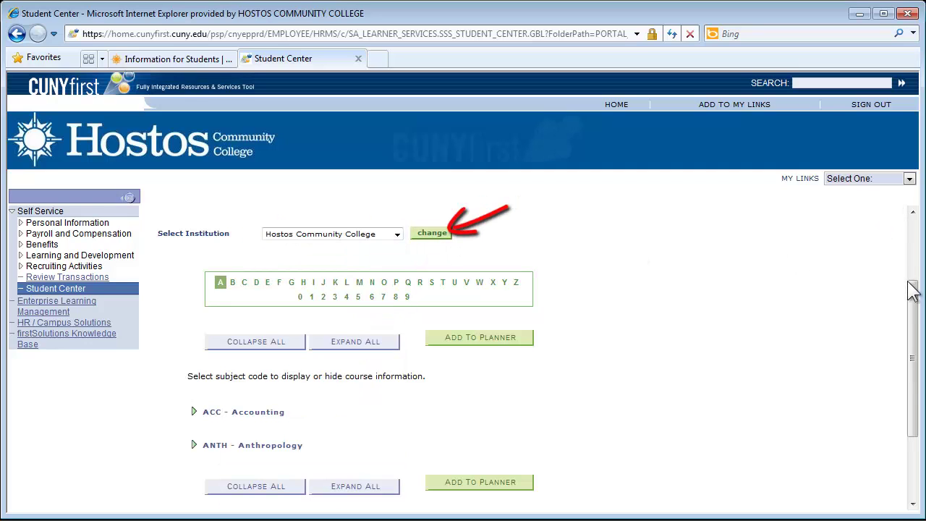
{"action": "left_click_drag", "start_coordinate": [913, 297], "coordinate": [917, 332]}
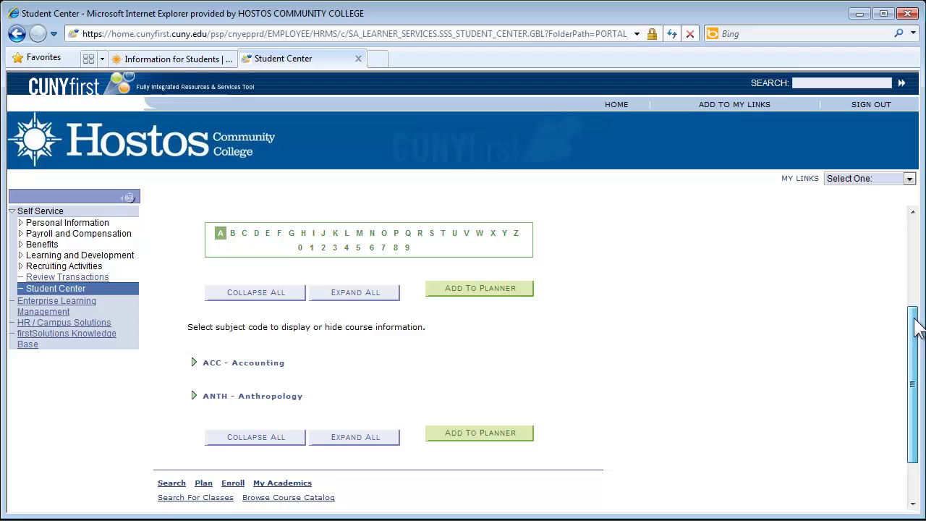
{"action": "left_click", "coordinate": [433, 232]}
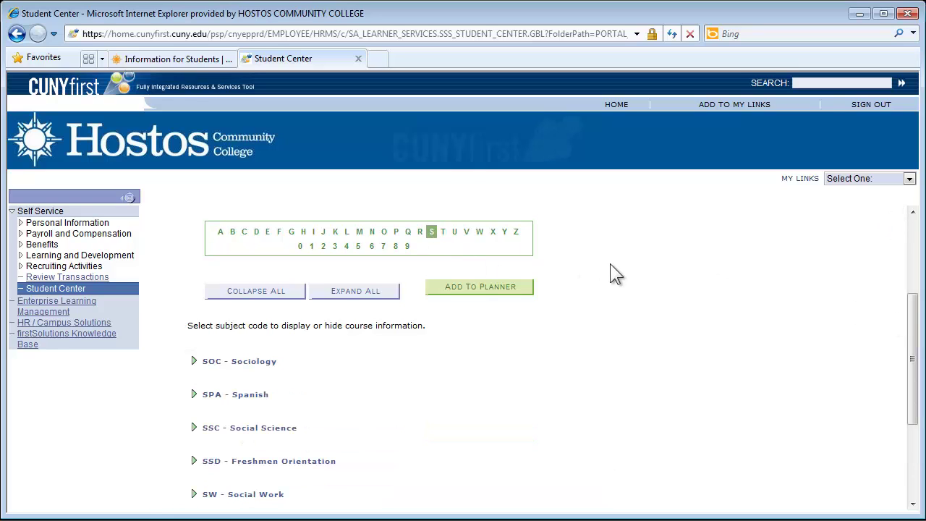
{"action": "left_click_drag", "start_coordinate": [915, 316], "coordinate": [916, 347]}
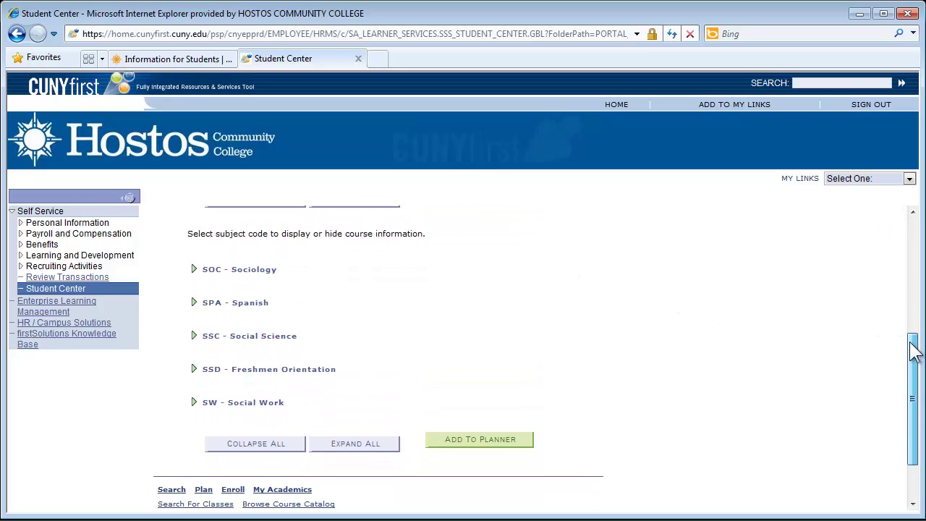
{"action": "left_click", "coordinate": [242, 274]}
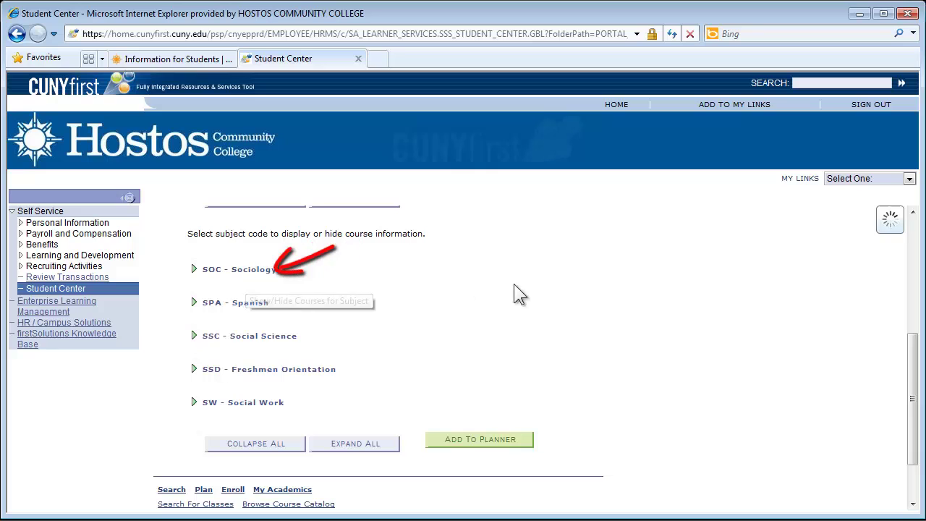
{"action": "left_click_drag", "start_coordinate": [916, 341], "coordinate": [916, 357]}
Open SOC 101 Introduction to Sociology and show its sections for the 2012 Fall Term.
{"action": "left_click", "coordinate": [360, 259]}
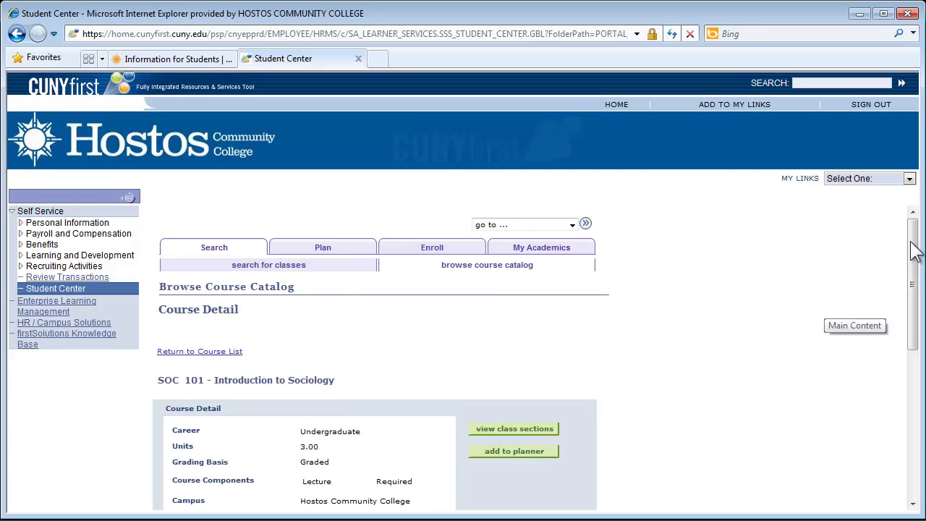
{"action": "left_click_drag", "start_coordinate": [916, 254], "coordinate": [915, 304]}
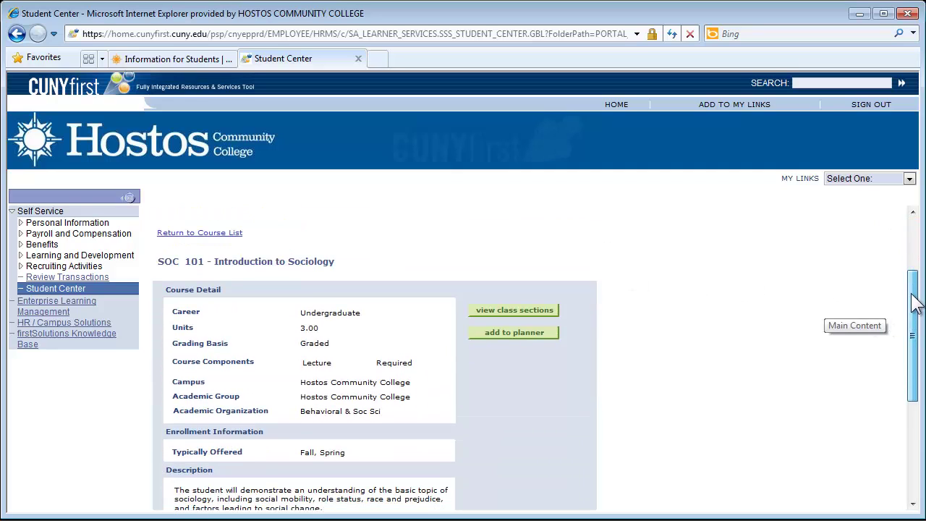
{"action": "left_click_drag", "start_coordinate": [916, 304], "coordinate": [916, 340]}
{"action": "left_click", "coordinate": [536, 224]}
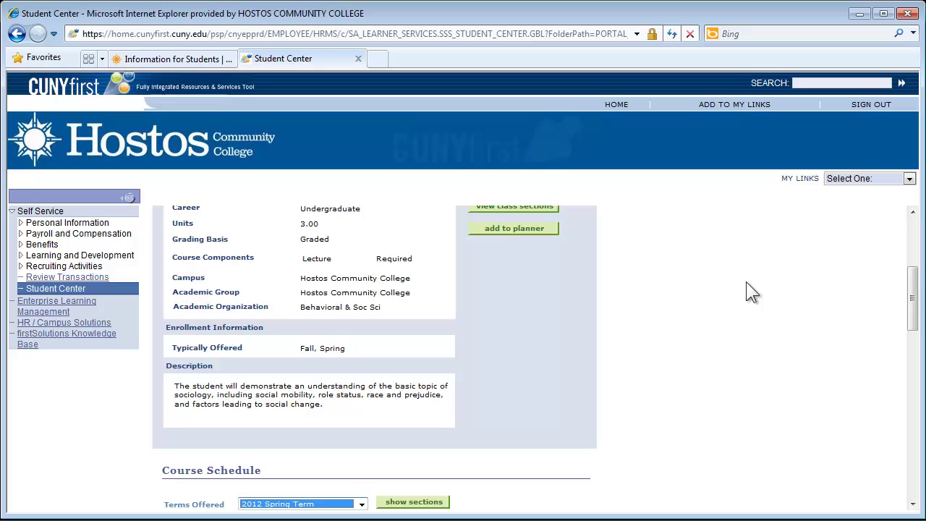
{"action": "left_click_drag", "start_coordinate": [913, 293], "coordinate": [910, 335]}
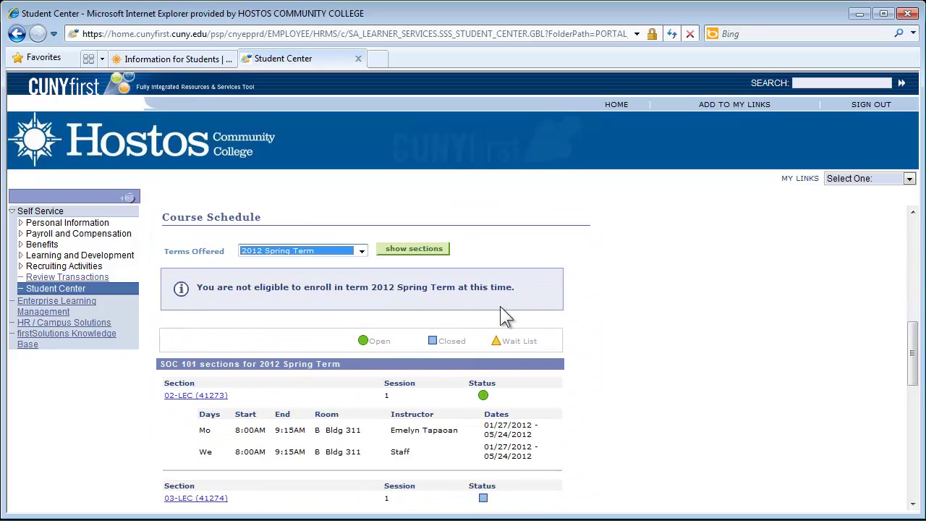
{"action": "left_click", "coordinate": [360, 252]}
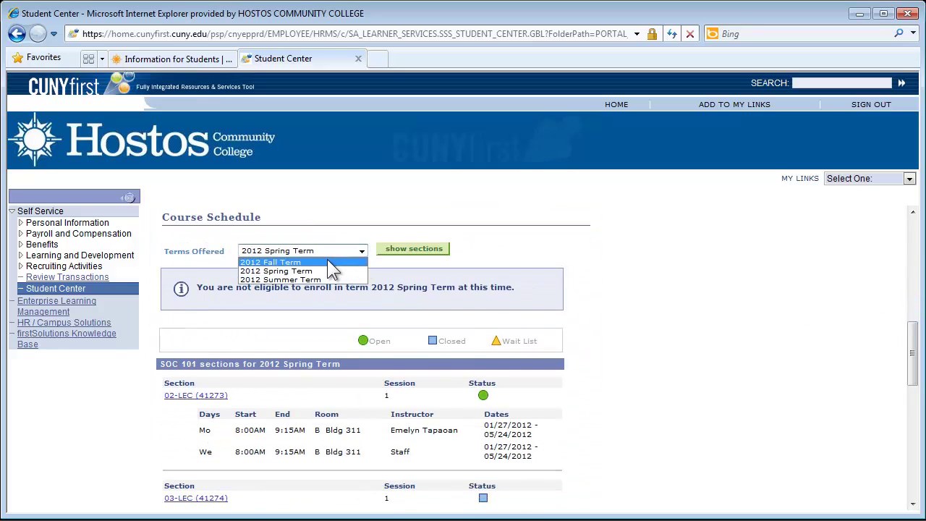
{"action": "left_click", "coordinate": [327, 260]}
{"action": "left_click", "coordinate": [415, 250]}
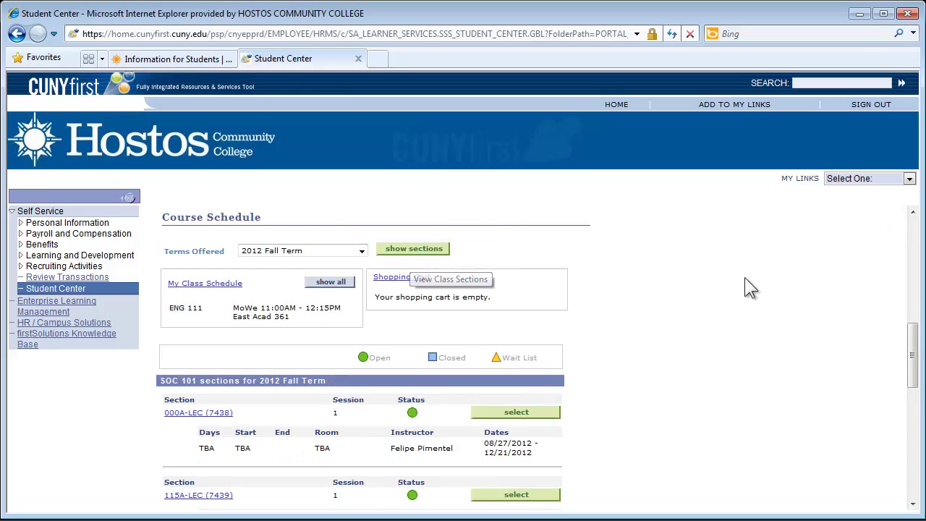
Select SOC 101 section 116A-LEC (7441) and add it to the 2012 Fall Term shopping cart.
{"action": "left_click_drag", "start_coordinate": [914, 346], "coordinate": [903, 409]}
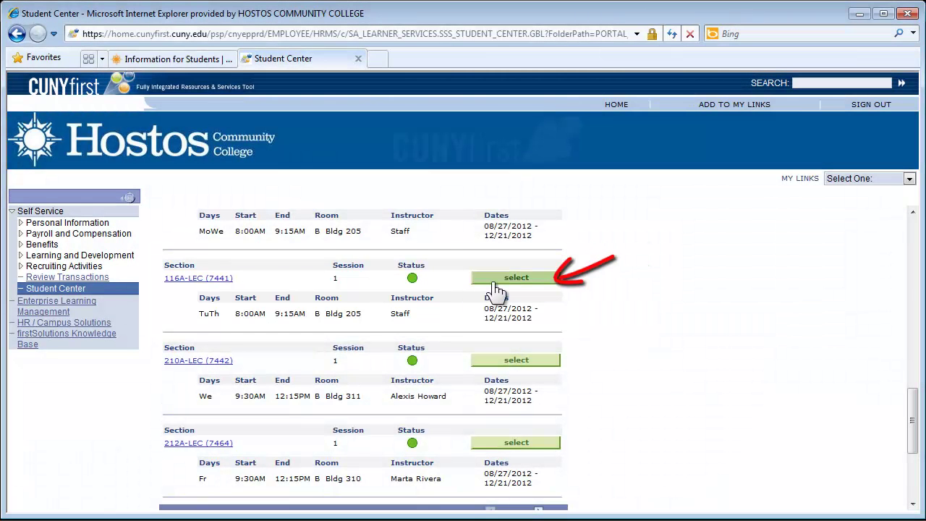
{"action": "left_click", "coordinate": [505, 280]}
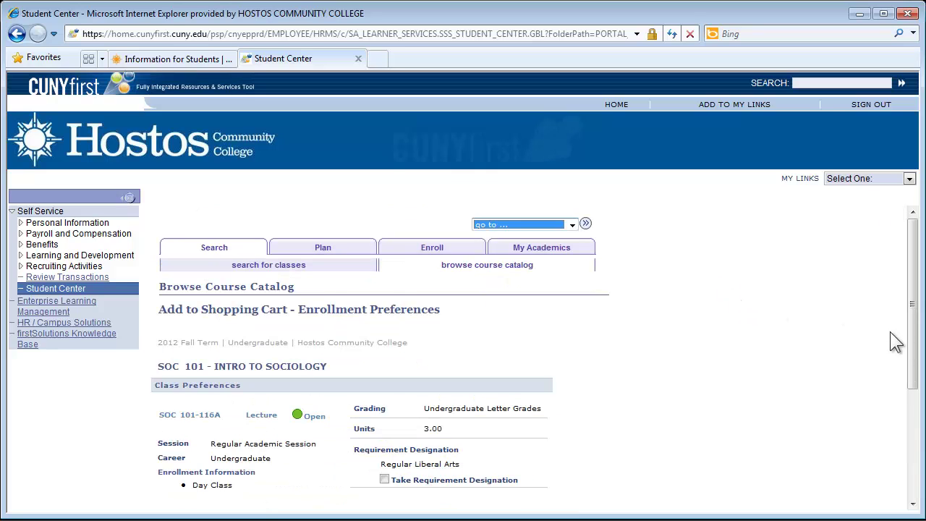
{"action": "left_click_drag", "start_coordinate": [912, 304], "coordinate": [905, 367]}
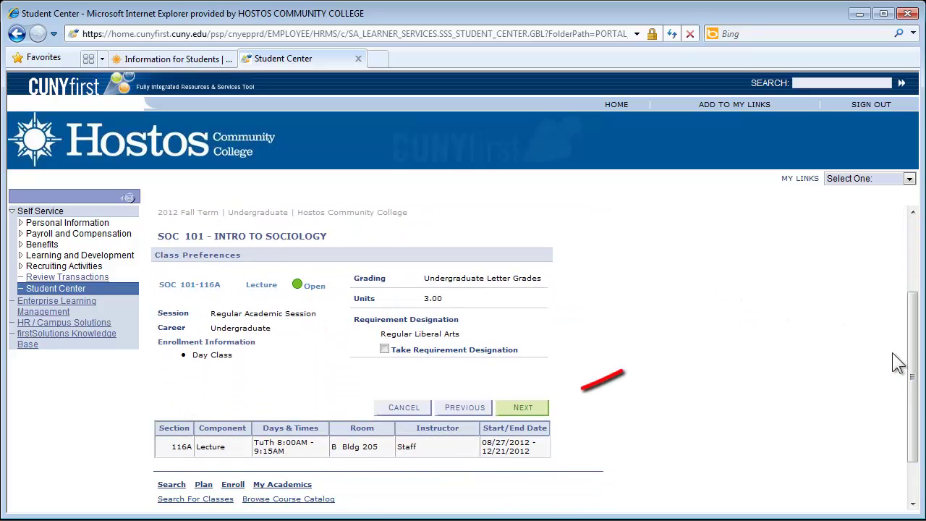
{"action": "left_click", "coordinate": [526, 409]}
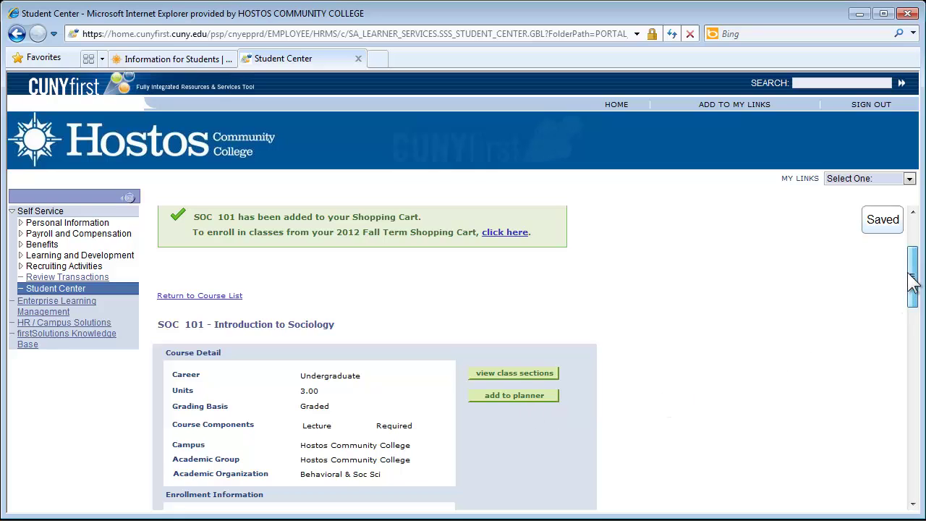
Go to the 2012 Fall Term shopping cart, then back to Student Center's schedule and finances.
{"action": "left_click_drag", "start_coordinate": [913, 283], "coordinate": [913, 262]}
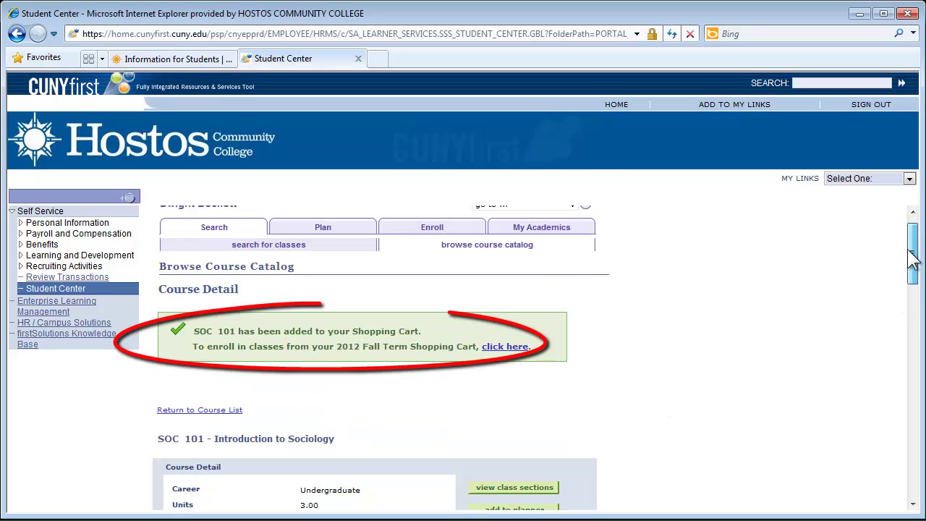
{"action": "left_click", "coordinate": [505, 346]}
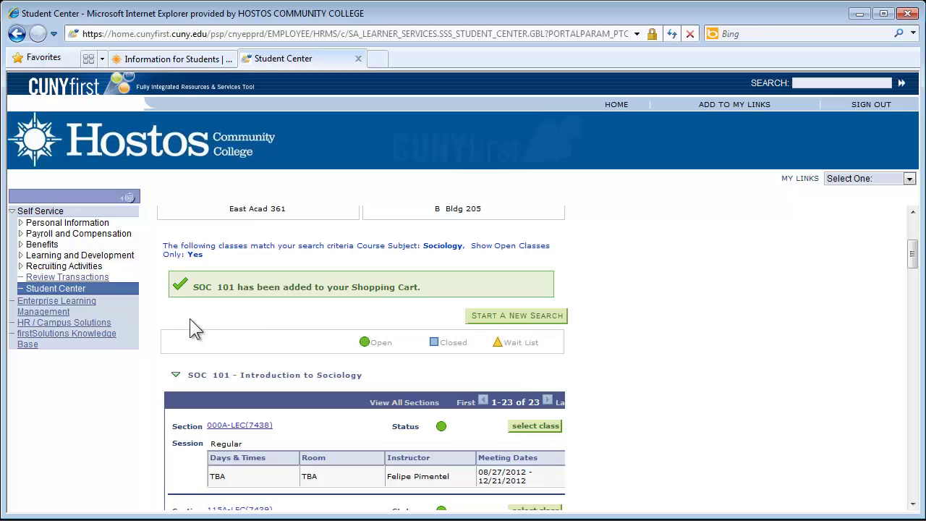
{"action": "left_click", "coordinate": [65, 289]}
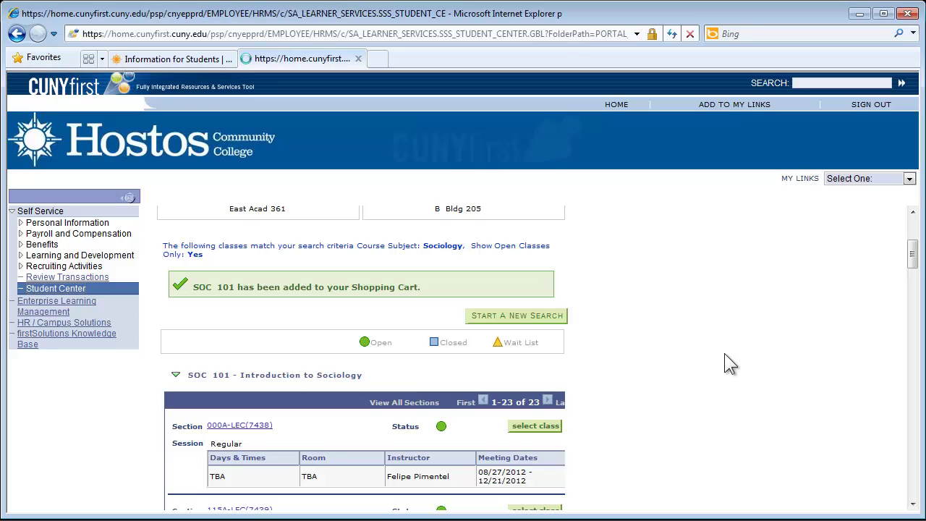
{"action": "left_click_drag", "start_coordinate": [914, 239], "coordinate": [914, 308]}
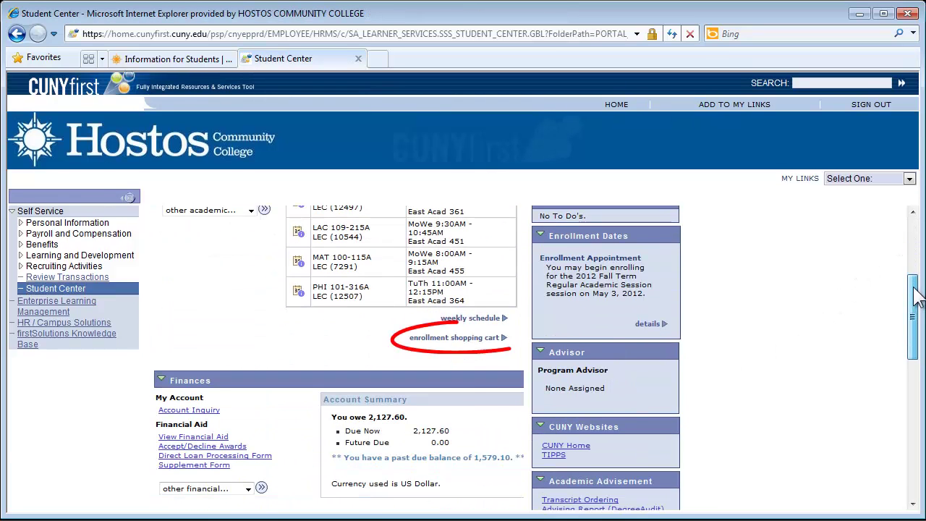
Mark SOC 101-116A in the enrollment shopping cart, enroll in it, and finish enrolling.
{"action": "left_click", "coordinate": [473, 344]}
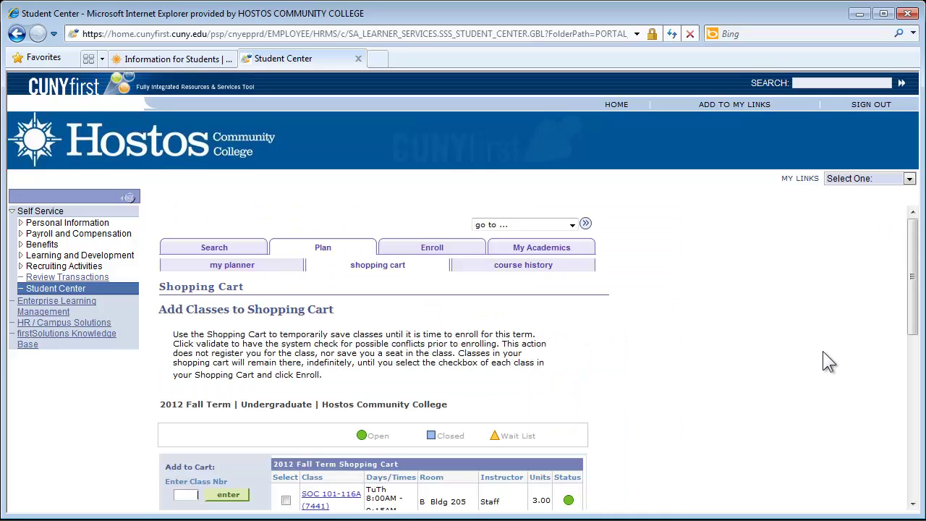
{"action": "scroll", "coordinate": [823, 350], "scroll_direction": "down", "scroll_amount": 3}
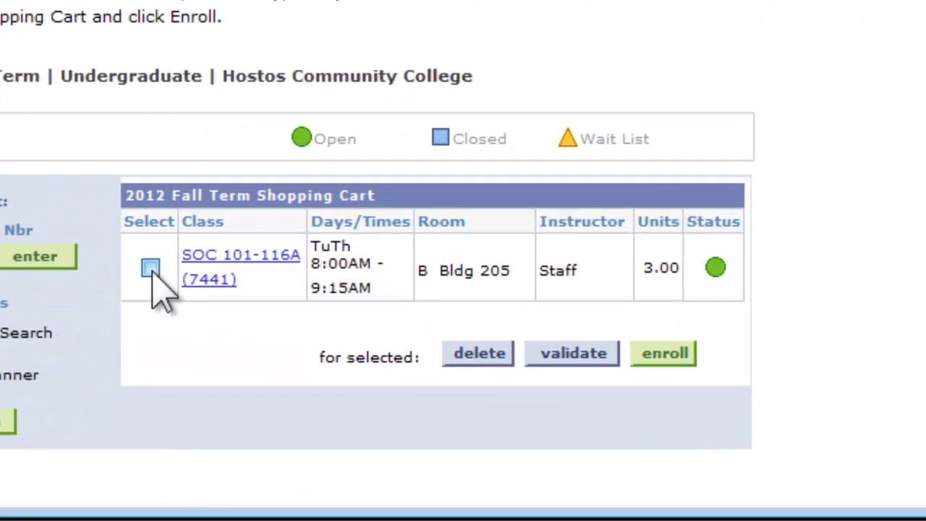
{"action": "left_click", "coordinate": [209, 323]}
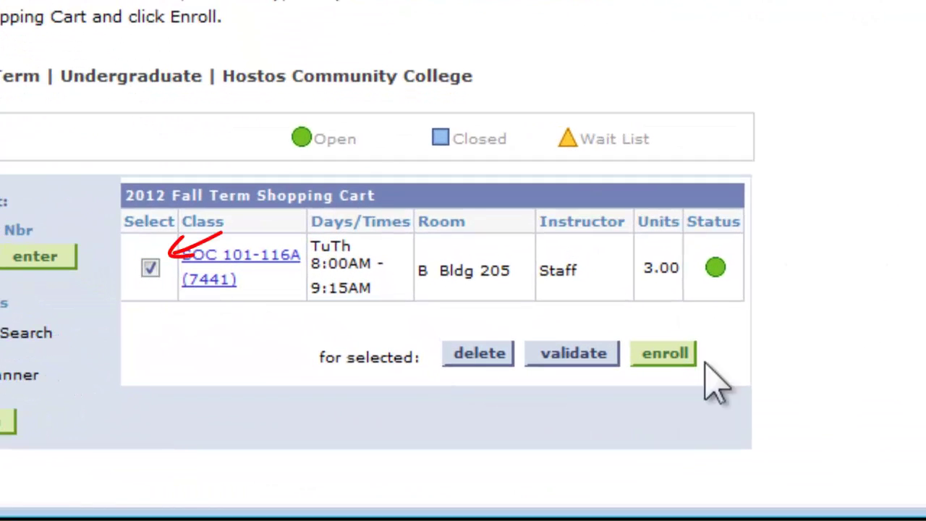
{"action": "left_click", "coordinate": [667, 356]}
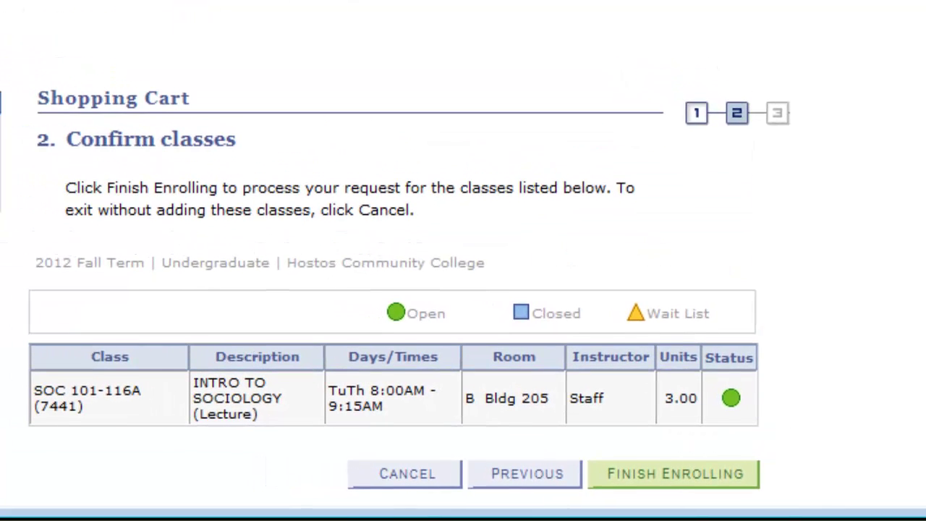
{"action": "scroll", "coordinate": [433, 289], "scroll_direction": "down", "scroll_amount": 2}
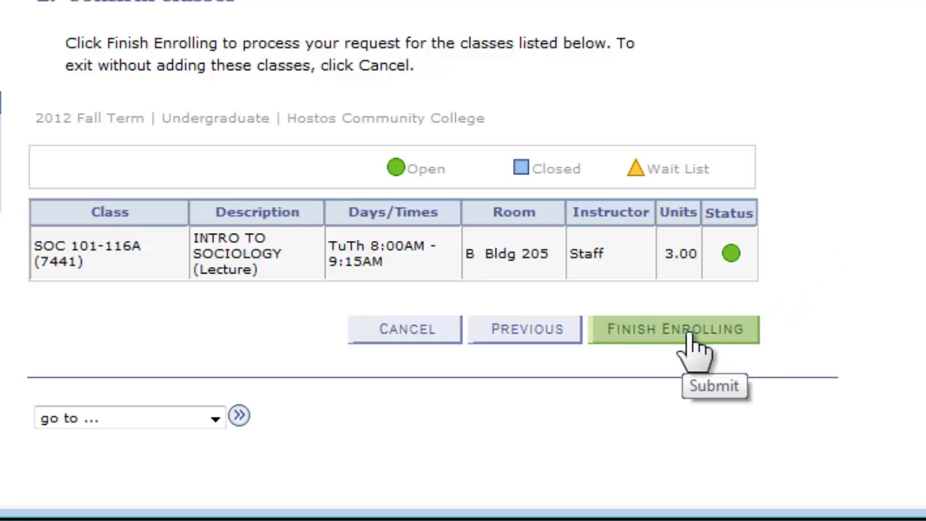
{"action": "left_click", "coordinate": [686, 335]}
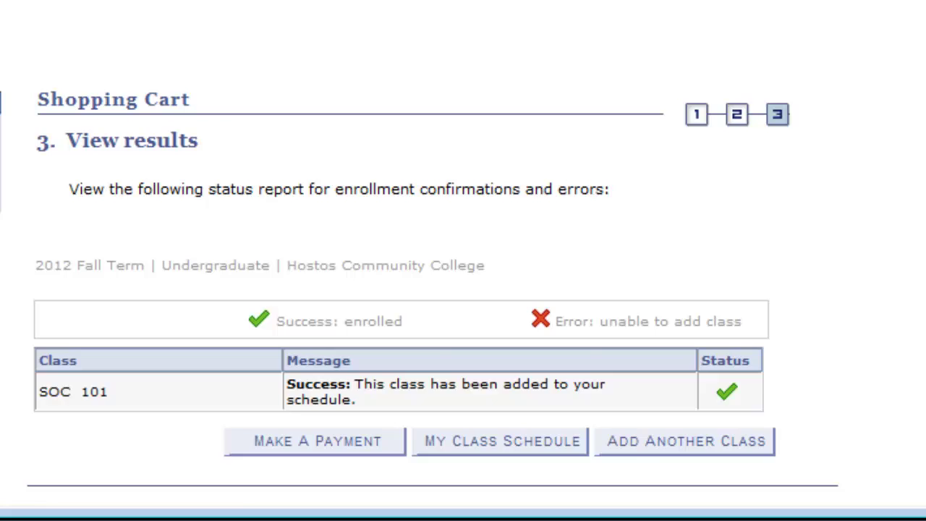
{"action": "scroll", "coordinate": [433, 290], "scroll_direction": "down", "scroll_amount": 2}
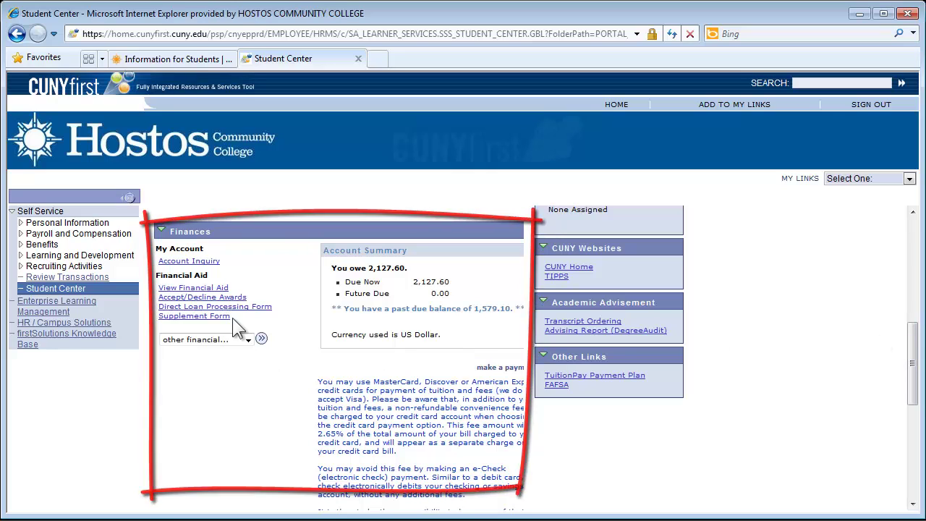
View Account Inquiry's activity list of 19 transactions from 02/14/2012 to 08/14/2012.
{"action": "left_click", "coordinate": [206, 260]}
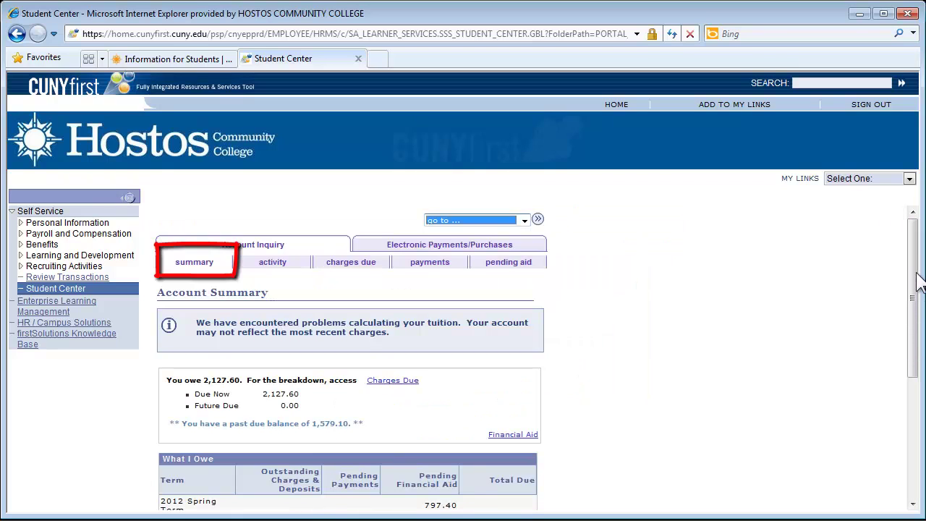
{"action": "scroll", "coordinate": [917, 274], "scroll_direction": "down", "scroll_amount": 1}
{"action": "mouse_move", "coordinate": [916, 273]}
{"action": "left_mouse_down"}
{"action": "mouse_move", "coordinate": [907, 337]}
{"action": "mouse_move", "coordinate": [904, 286]}
{"action": "left_mouse_up"}
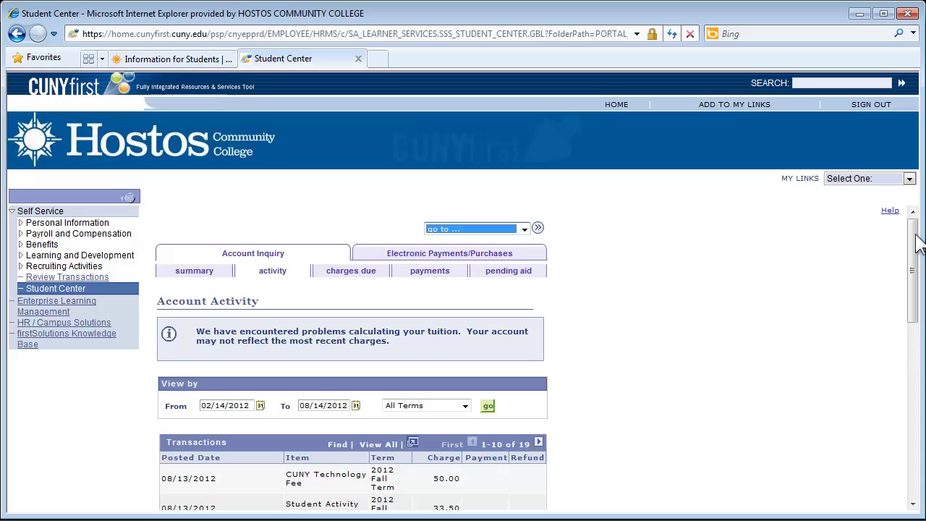
Scroll through the charges due tables and the Student Center Finances summary showing 2,127.60 owed.
{"action": "mouse_move", "coordinate": [919, 245]}
{"action": "left_mouse_down"}
{"action": "mouse_move", "coordinate": [919, 291]}
{"action": "mouse_move", "coordinate": [913, 226]}
{"action": "left_mouse_up"}
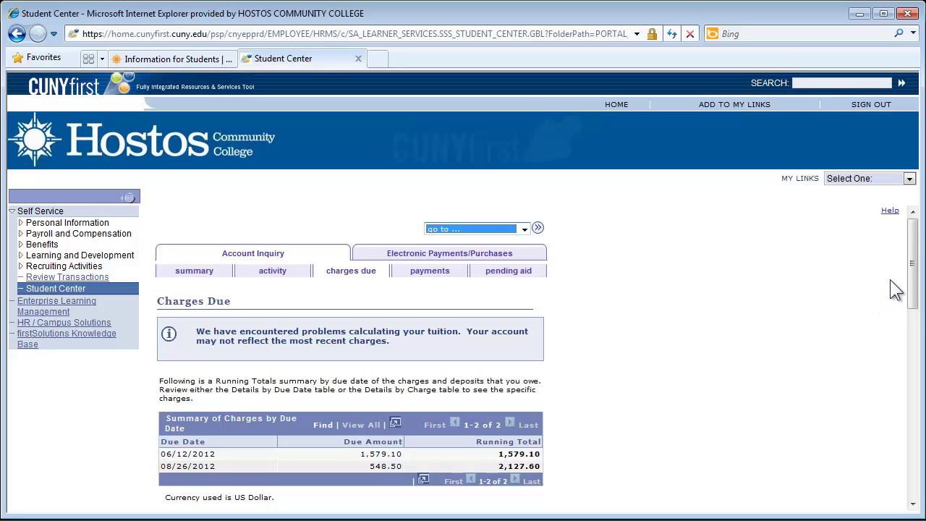
{"action": "left_click_drag", "start_coordinate": [914, 254], "coordinate": [919, 301]}
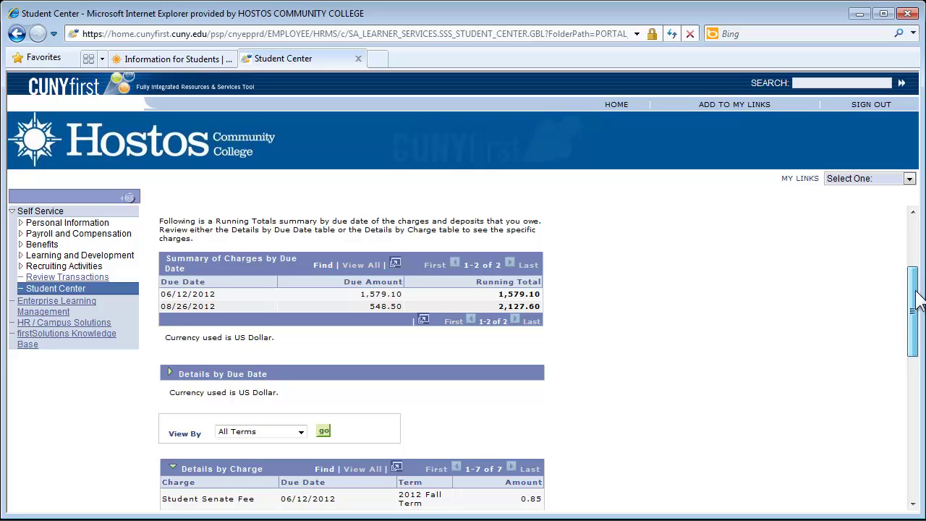
{"action": "left_click_drag", "start_coordinate": [918, 301], "coordinate": [916, 322]}
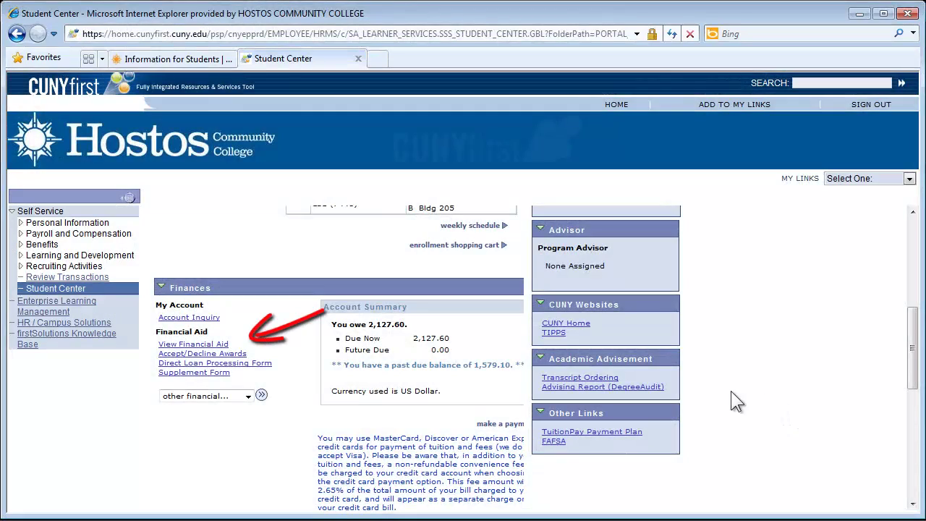
{"action": "left_click", "coordinate": [198, 345]}
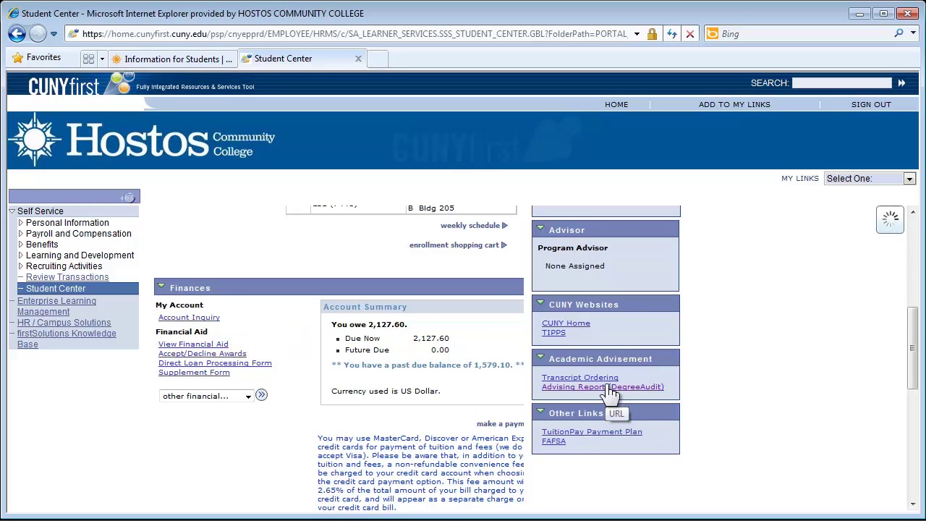